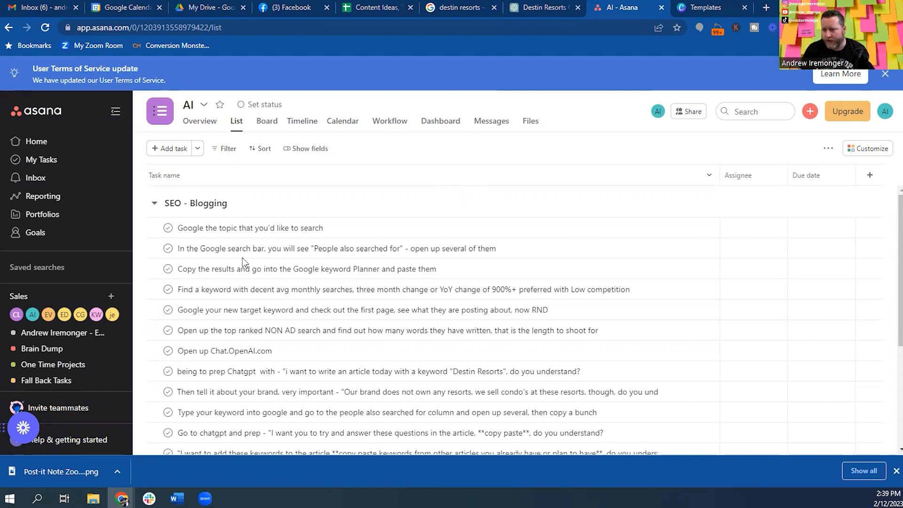
Glance at the Destin Resorts ChatGPT chat, go back to the SEO - Blogging checklist, and start a new tab.
scroll(243, 262, "down", 3)
scroll(424, 267, "up", 3)
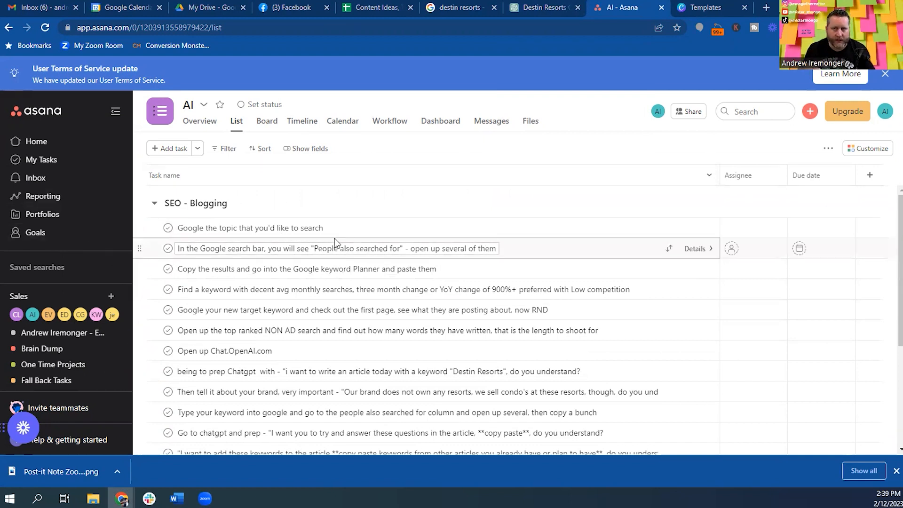
left_click(546, 7)
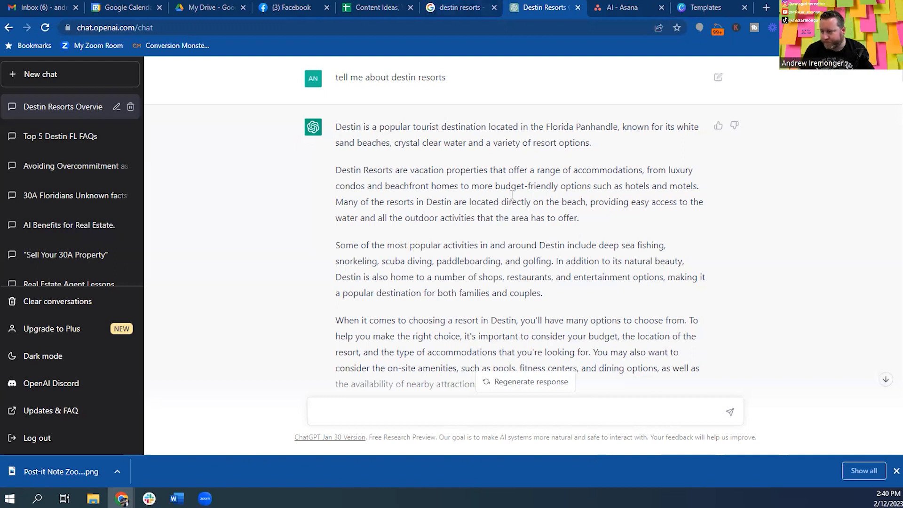
left_click(601, 4)
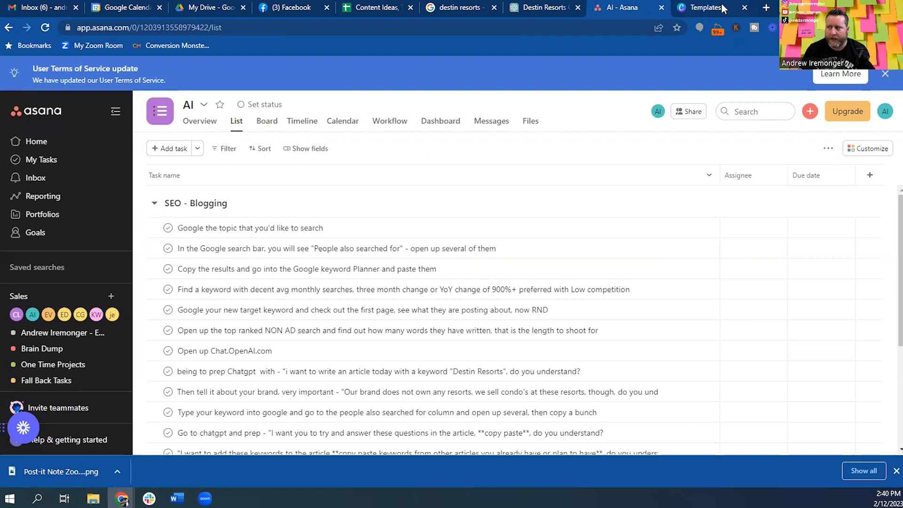
left_click(766, 7)
Run a Google search for 'destin fl'.
left_click(440, 230)
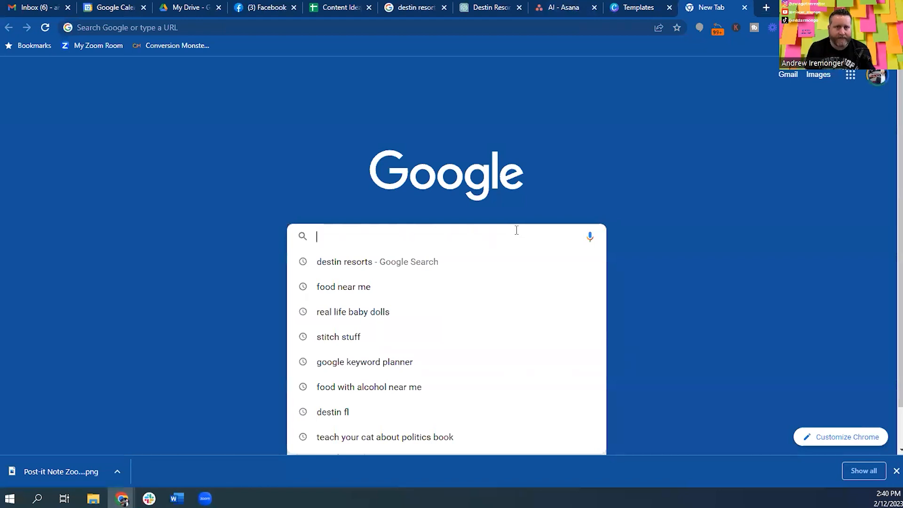
type("destin flor")
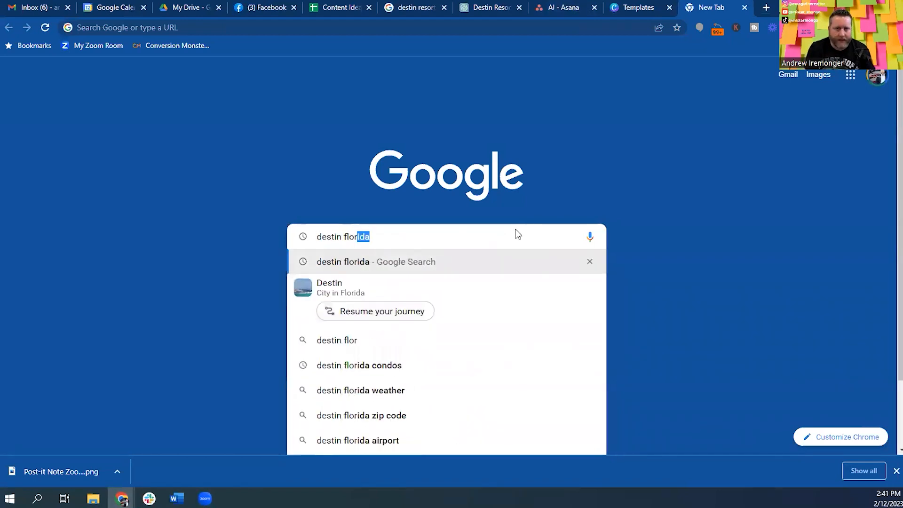
key("BackSpace")
key("BackSpace")
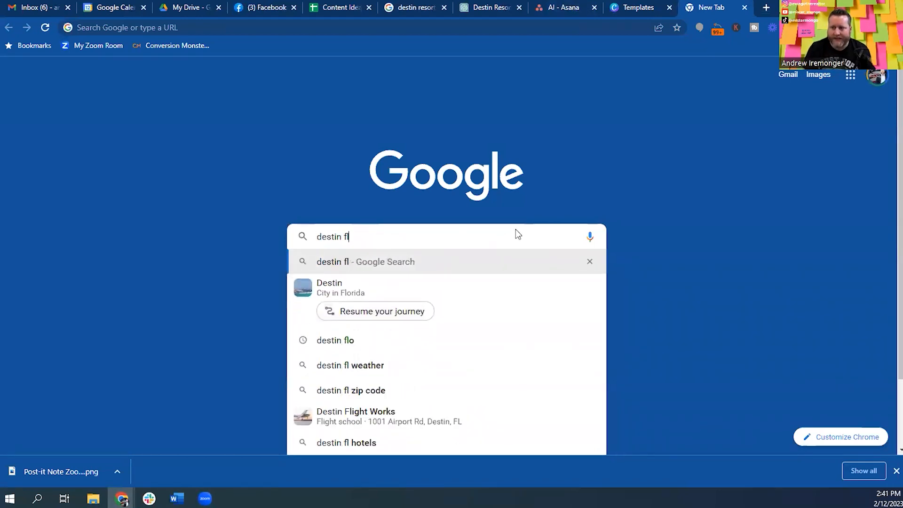
key("Return")
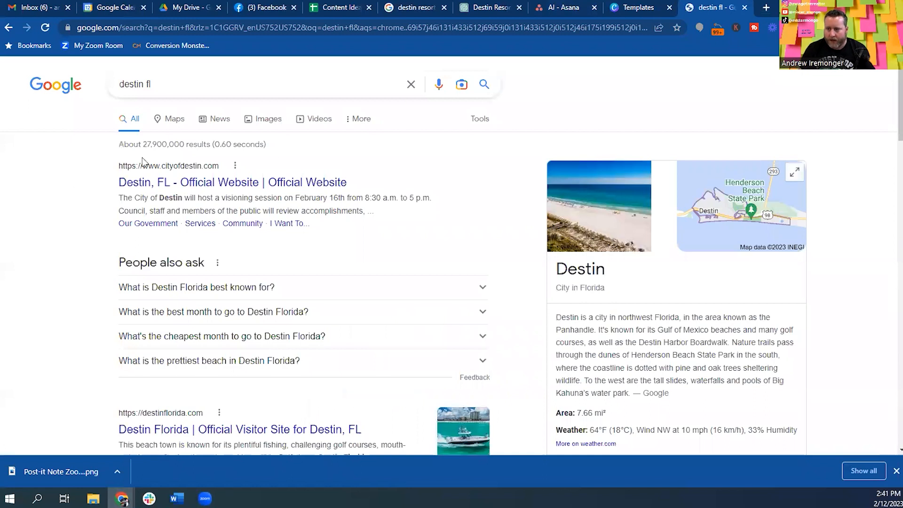
scroll(275, 221, "down", 6)
scroll(276, 220, "up", 6)
Check the checklist against the results, then drag the Keyword ideas tab into this window.
left_click(647, 6)
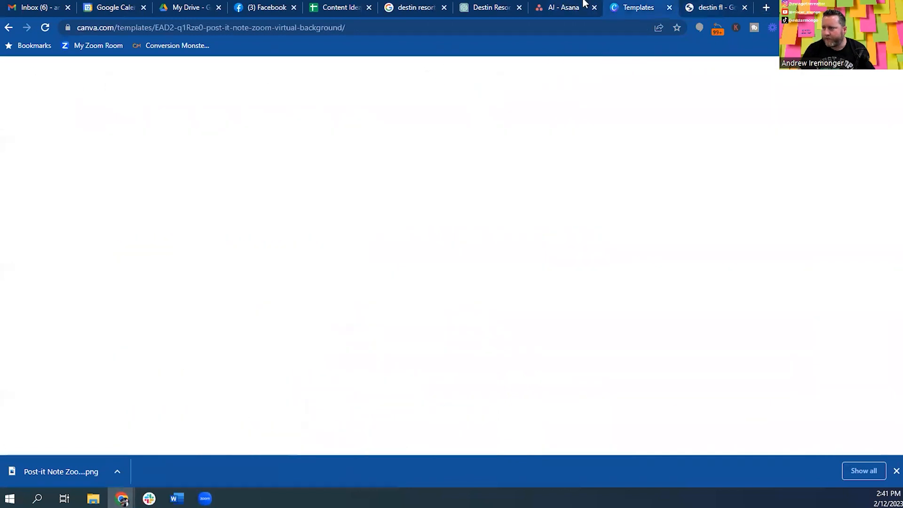
left_click(561, 8)
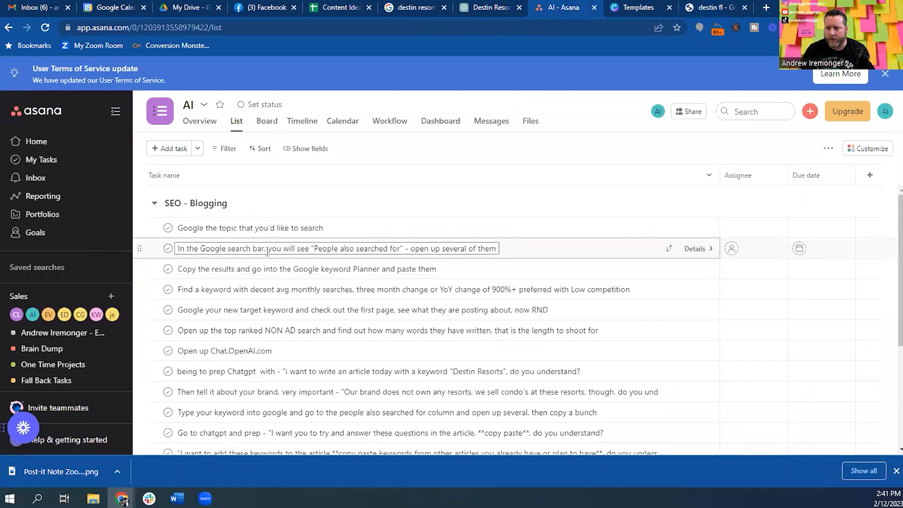
left_click(710, 6)
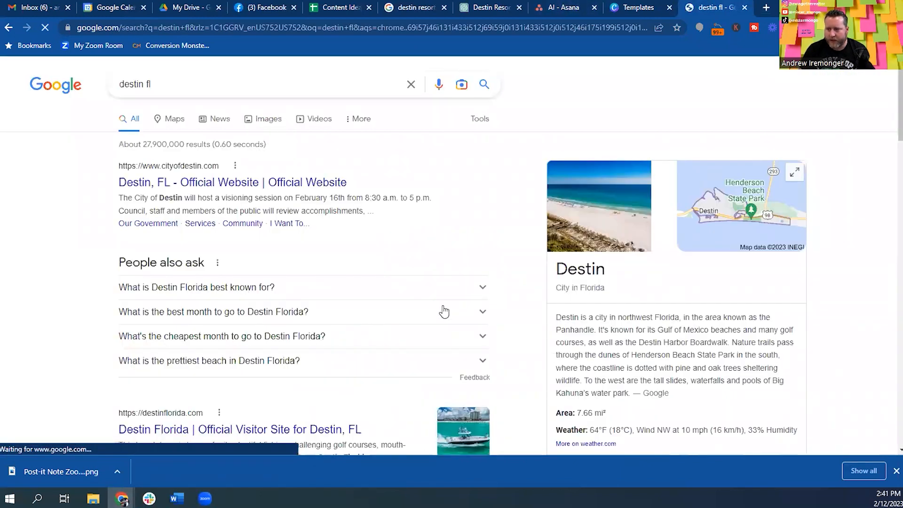
left_click(563, 7)
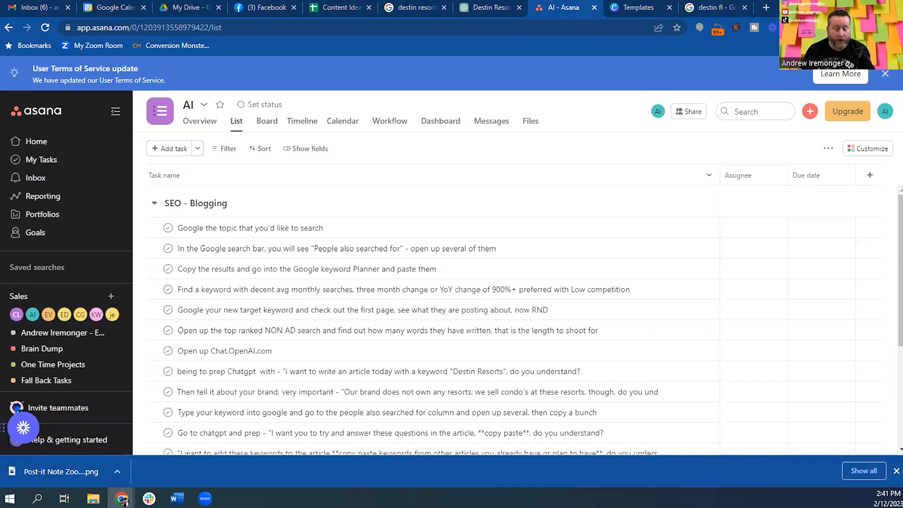
left_click_drag(111, 293, 713, 3)
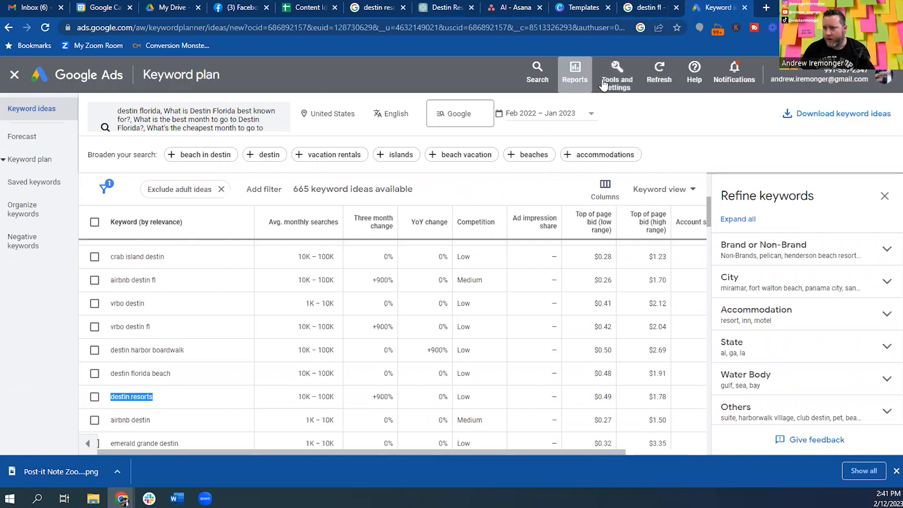
Add 'destin fl' to a Keyword Planner draft plan and request new keyword ideas for it.
left_click(617, 73)
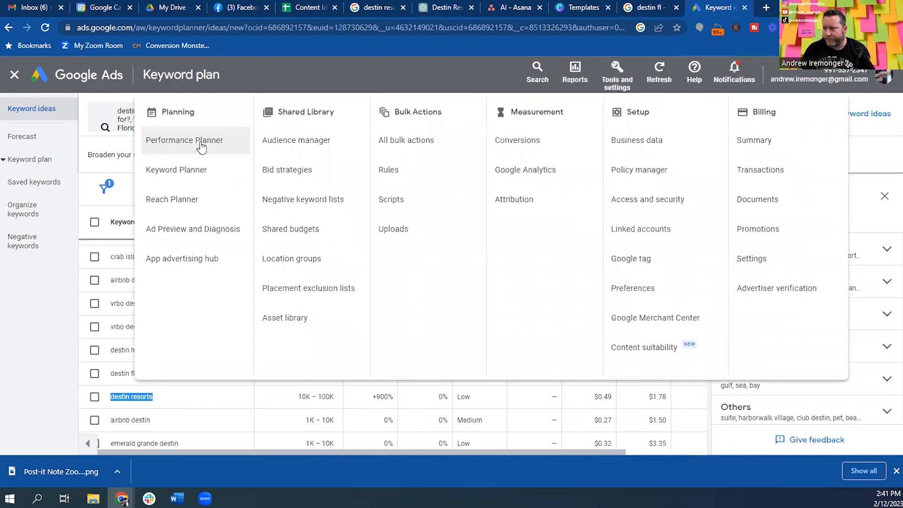
left_click(193, 174)
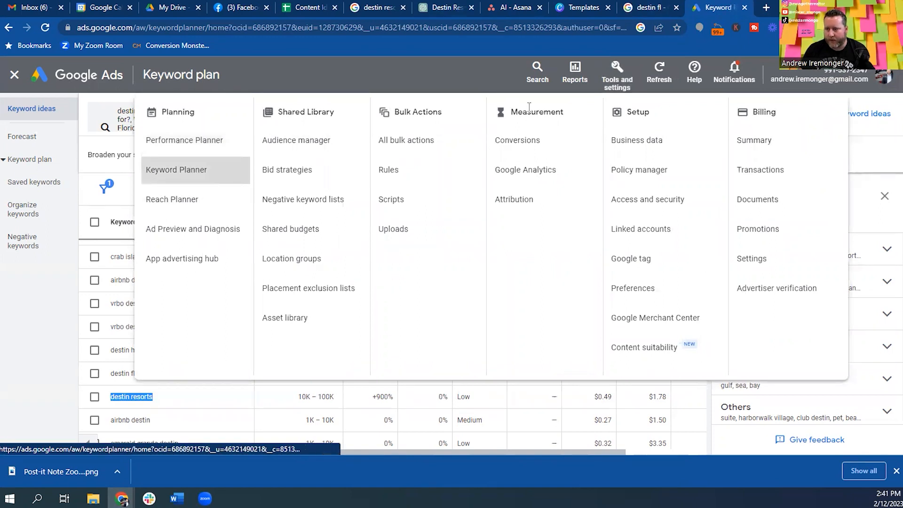
scroll(413, 175, "down", 3)
scroll(423, 160, "up", 3)
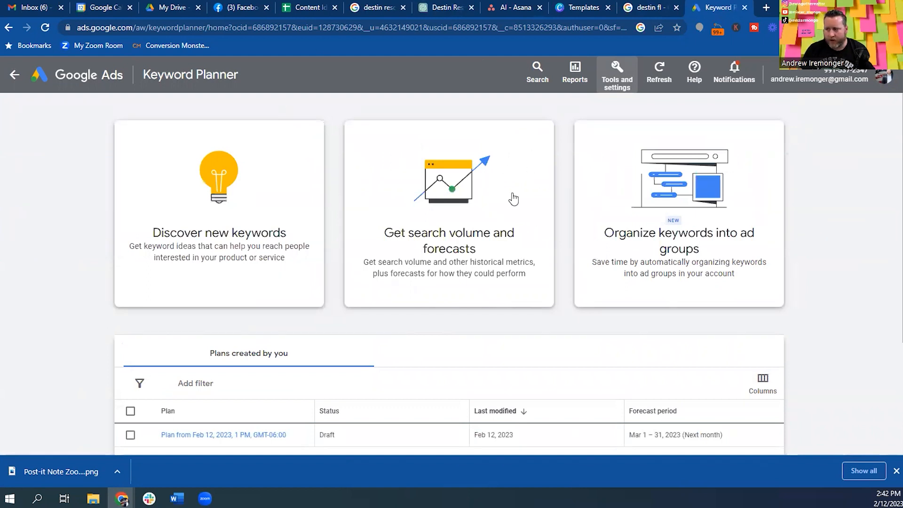
left_click(513, 199)
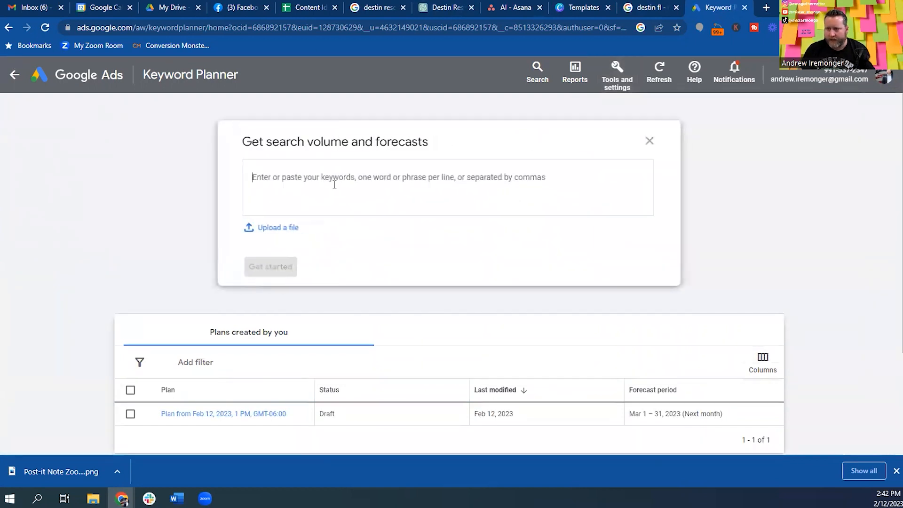
type("destin fl")
key("Return")
left_click(291, 268)
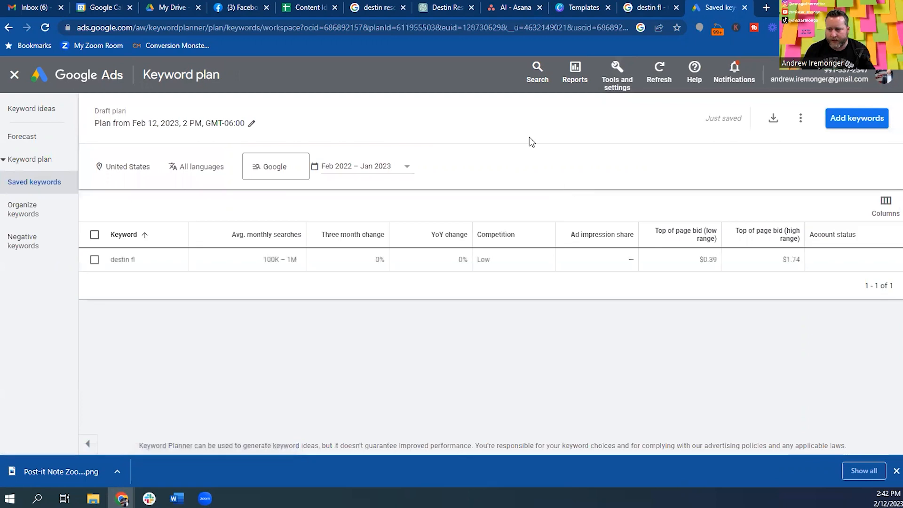
left_click(70, 110)
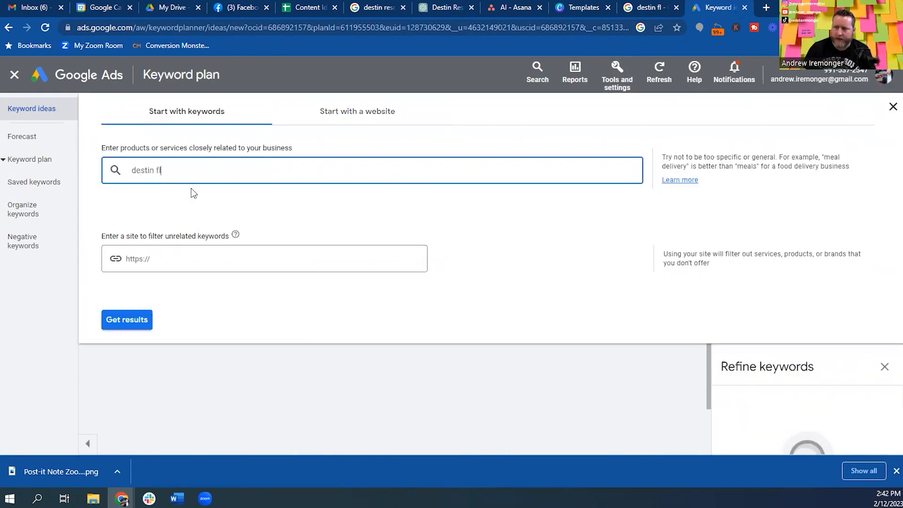
key("Return")
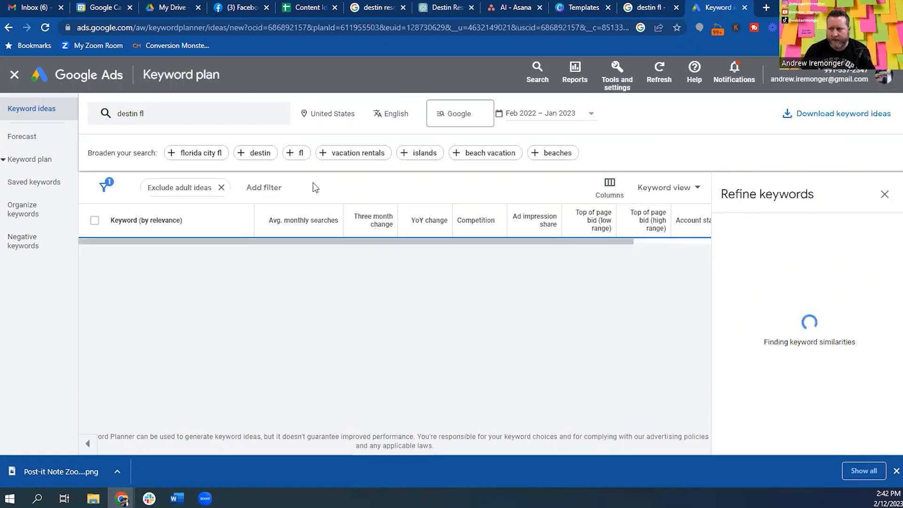
Read Google's answer to 'What is Destin Florida best known for?', then return to the destin fl ideas.
left_click(668, 5)
scroll(275, 261, "down", 2)
left_click(278, 201)
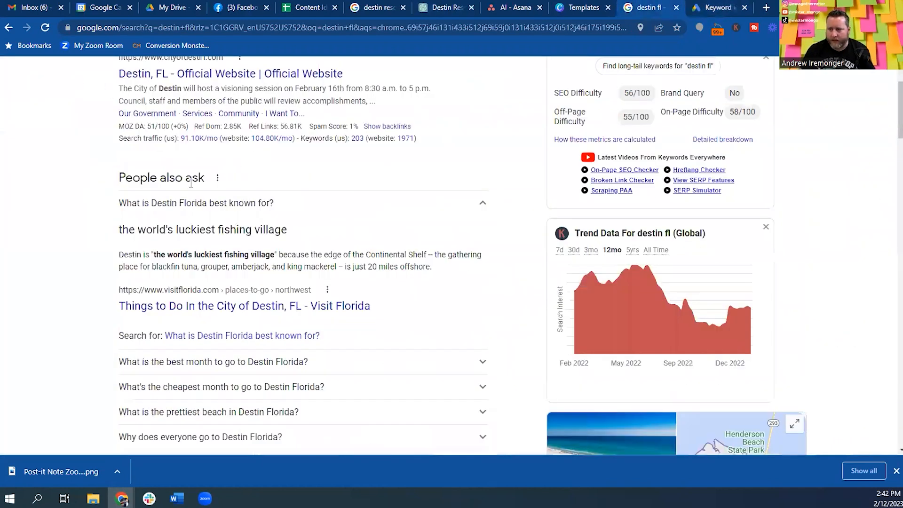
scroll(278, 196, "up", 3)
left_click(709, 6)
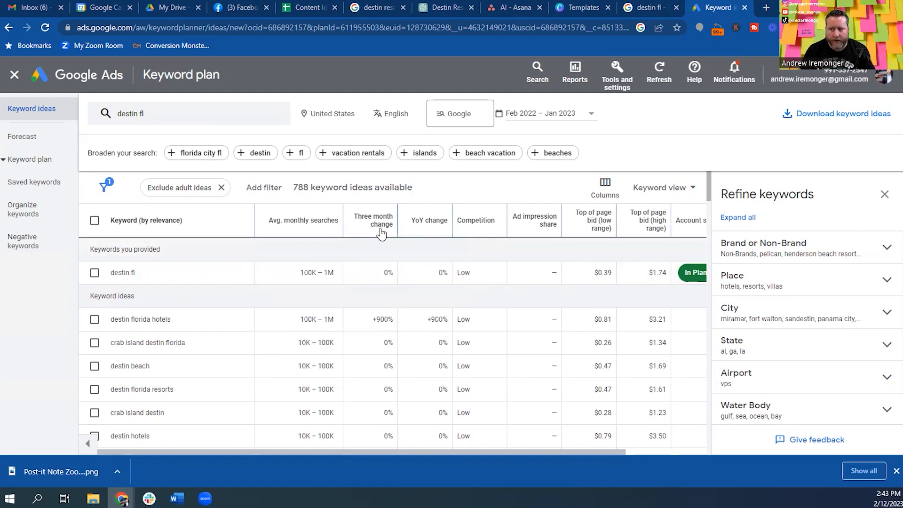
Highlight 'destin resorts' (10K–100K searches, +900%, low competition) among the 788 destin fl ideas.
scroll(372, 233, "down", 1)
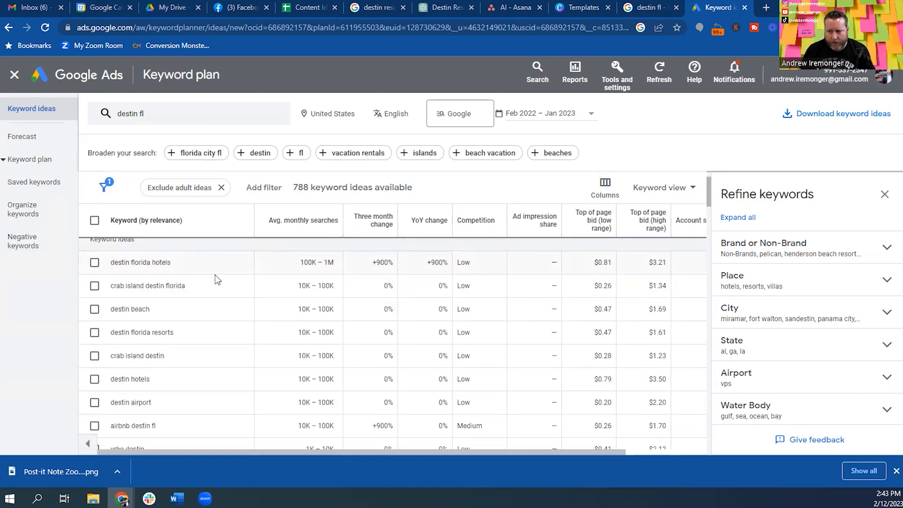
scroll(265, 284, "down", 1)
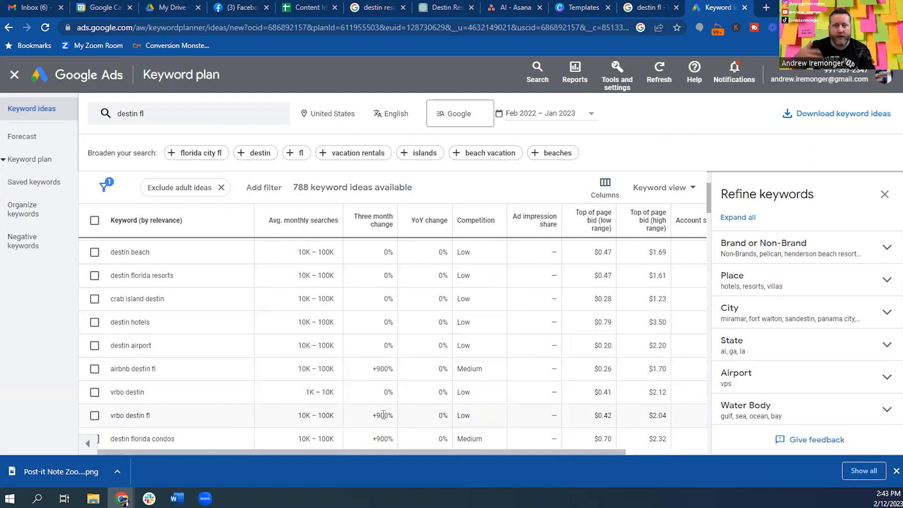
scroll(322, 297, "down", 3)
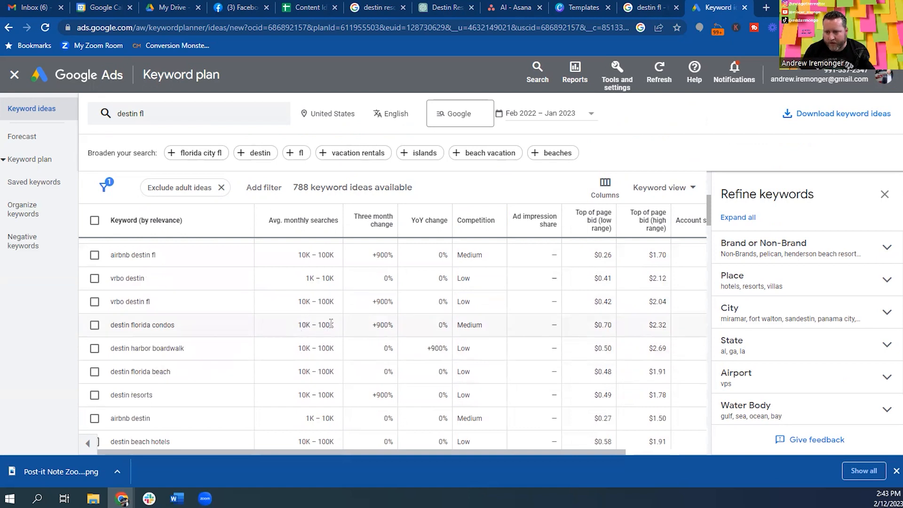
scroll(308, 332, "down", 1)
left_click_drag(111, 338, 151, 343)
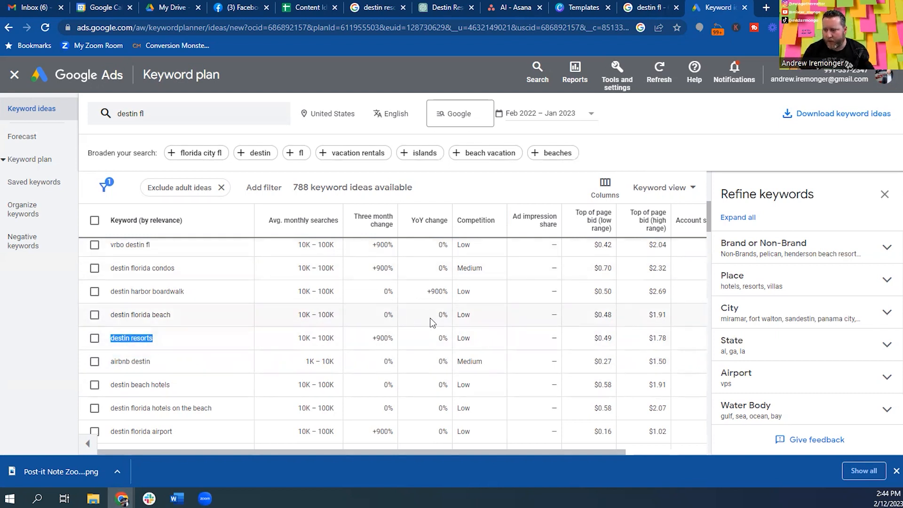
scroll(431, 318, "down", 2)
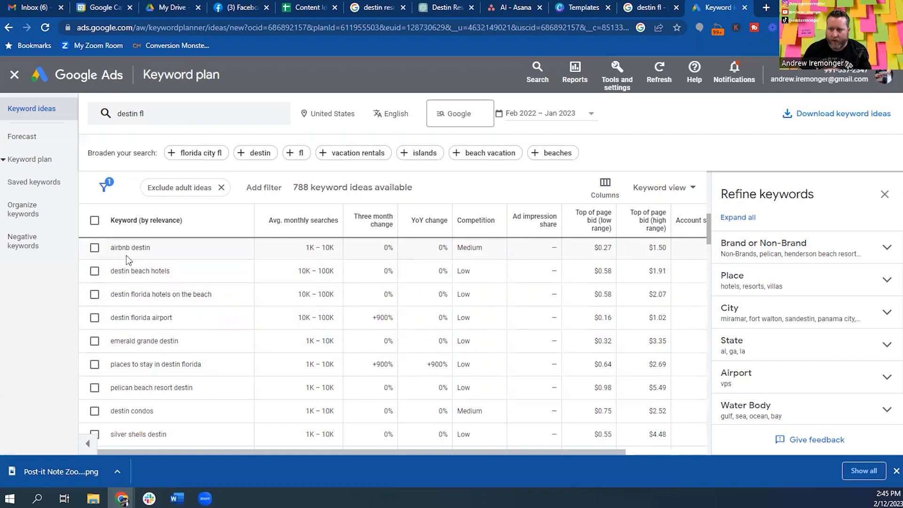
scroll(160, 332, "up", 1)
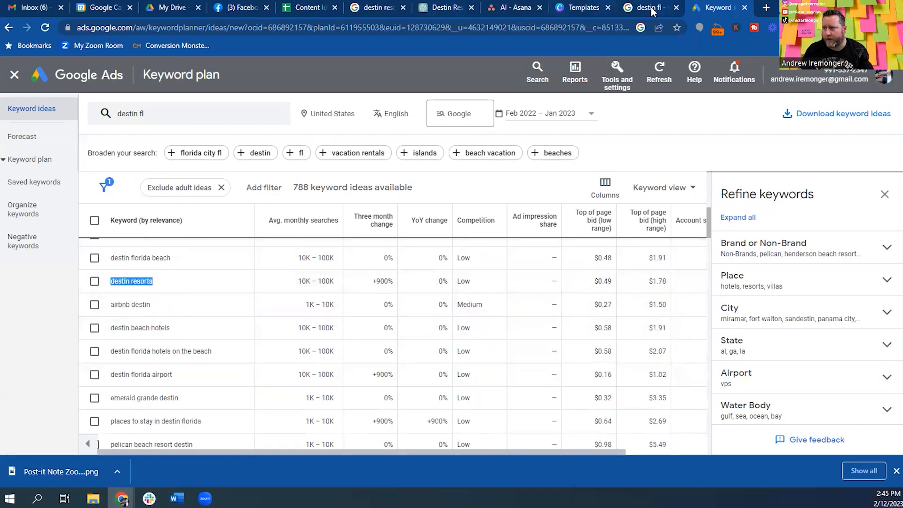
left_click(528, 3)
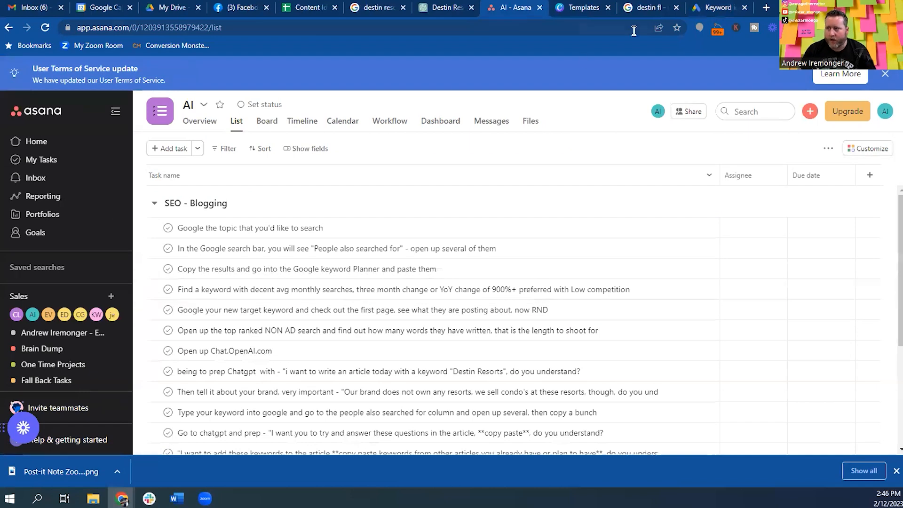
left_click(722, 7)
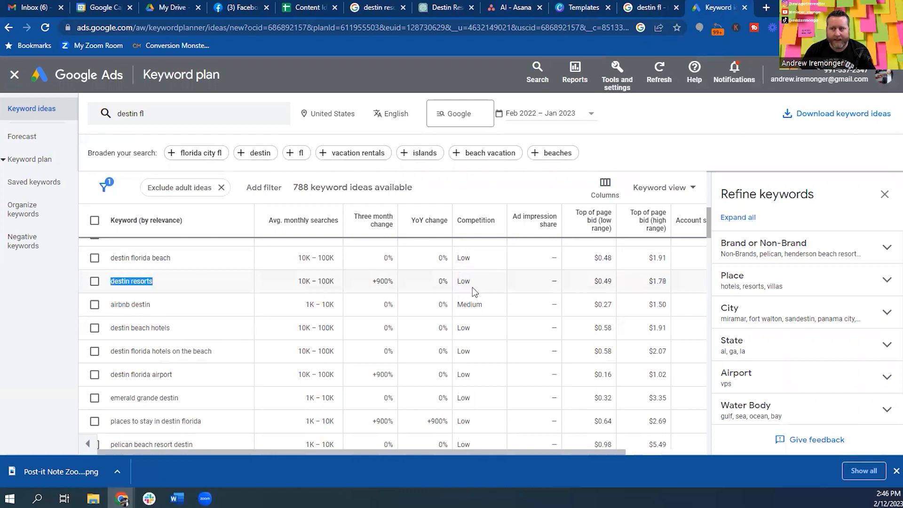
Close the Canva Post-it Note template tab.
left_click(575, 10)
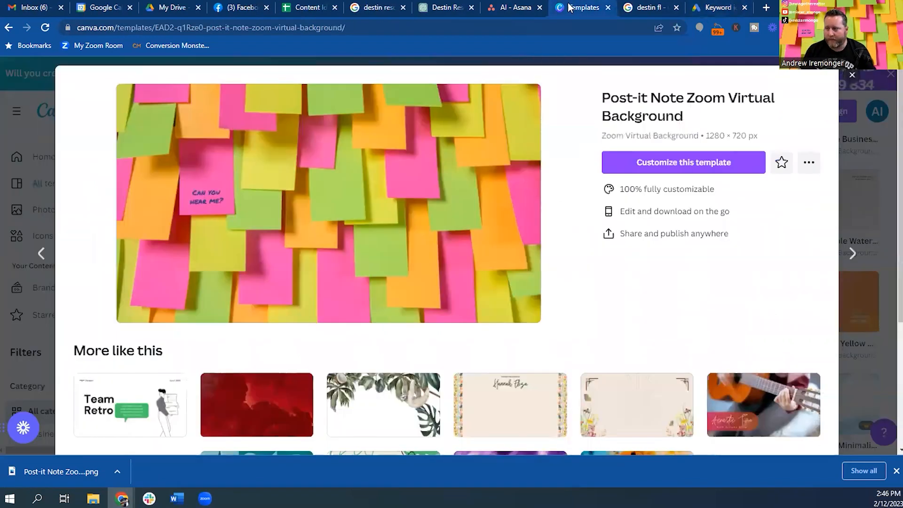
left_click(609, 8)
Select the 'Google your new target keyword' step in Asana, then return to the keyword ideas.
left_click(519, 7)
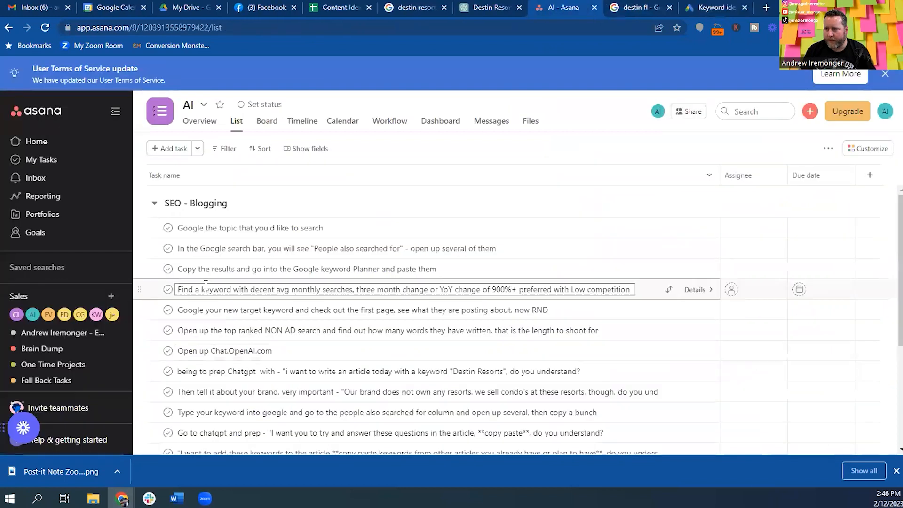
left_click(194, 310)
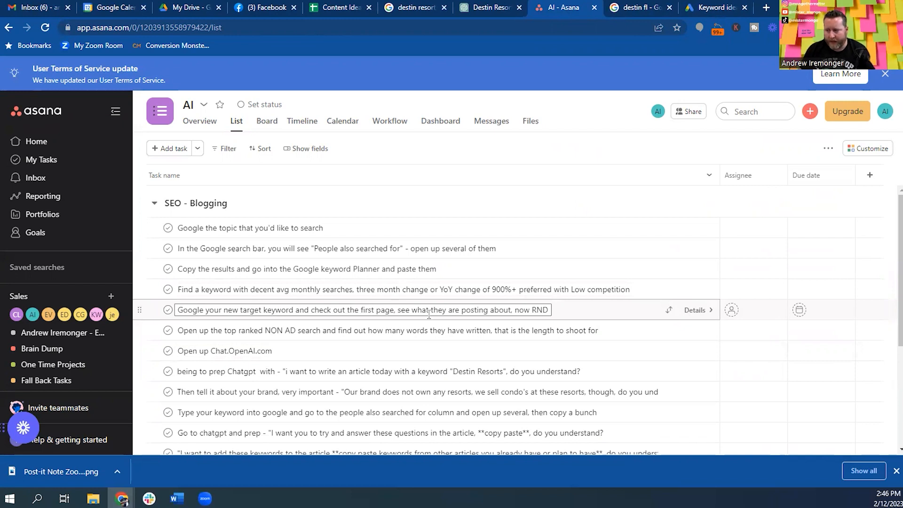
left_click(730, 9)
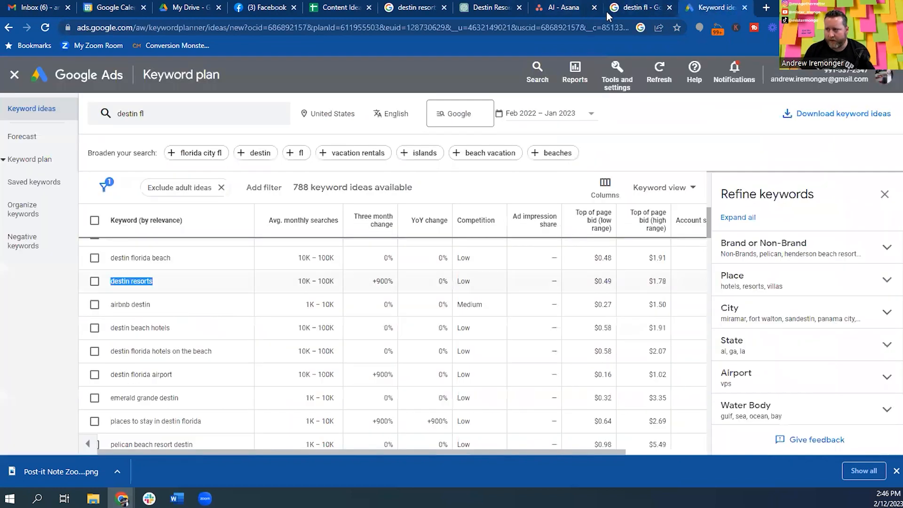
Replace the Google query with 'destin resorts' and scroll through the top-ranking resort pages.
left_click(662, 3)
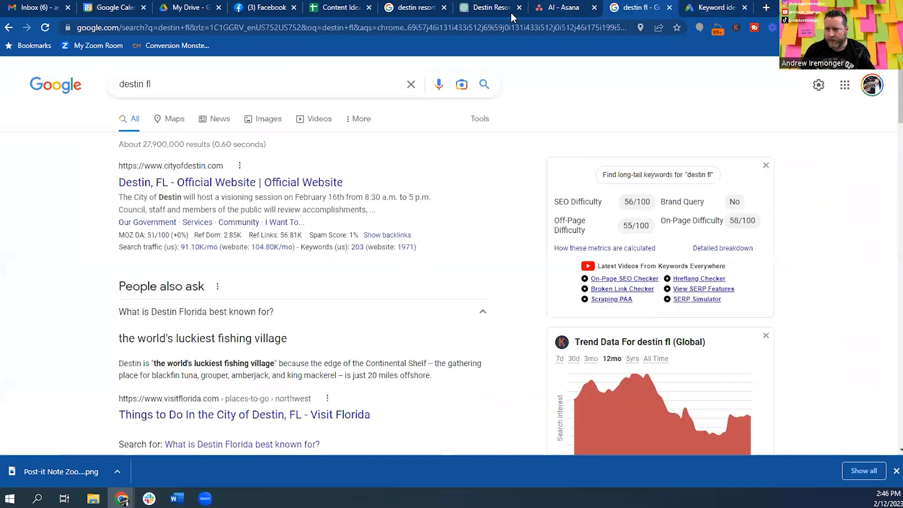
triple_click(136, 85)
type("destin resorts")
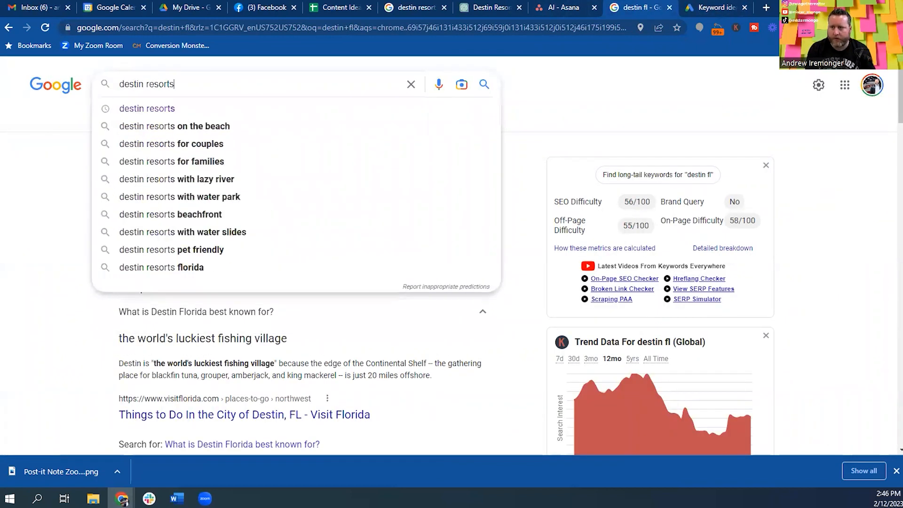
key("Return")
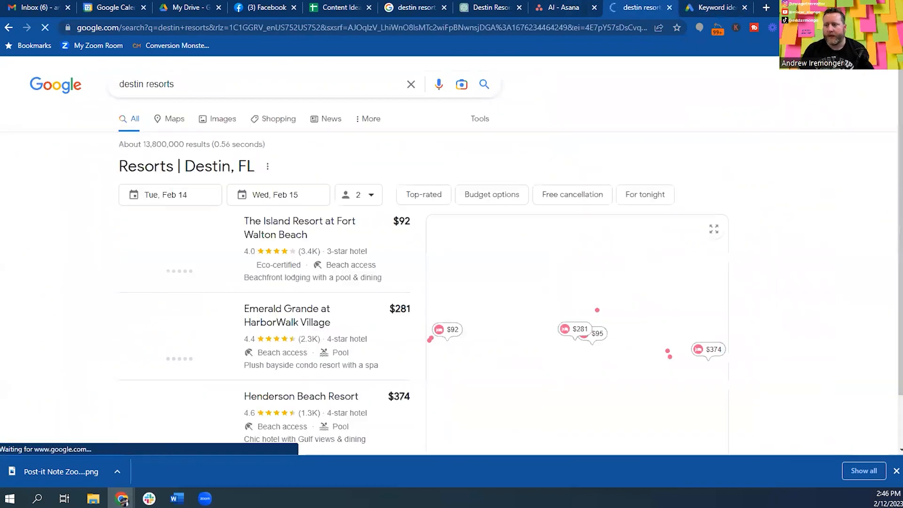
scroll(106, 185, "down", 1)
scroll(106, 179, "down", 6)
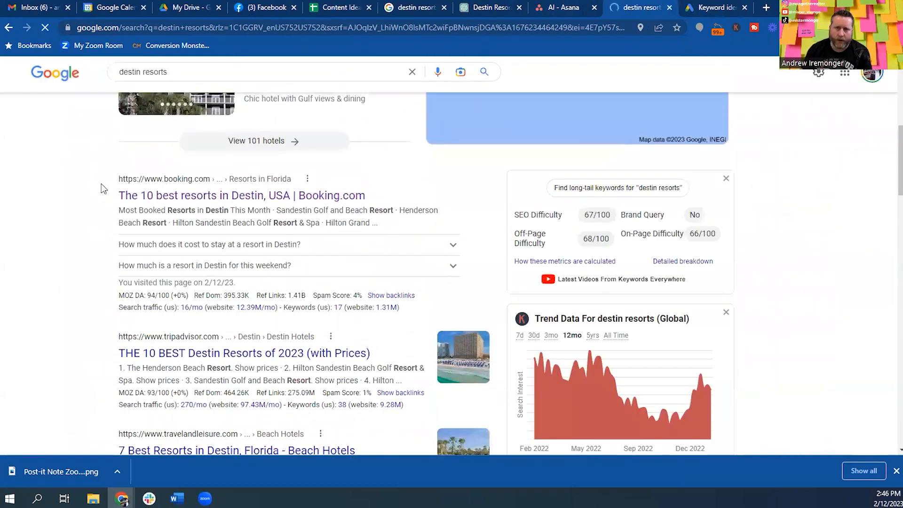
scroll(101, 184, "down", 1)
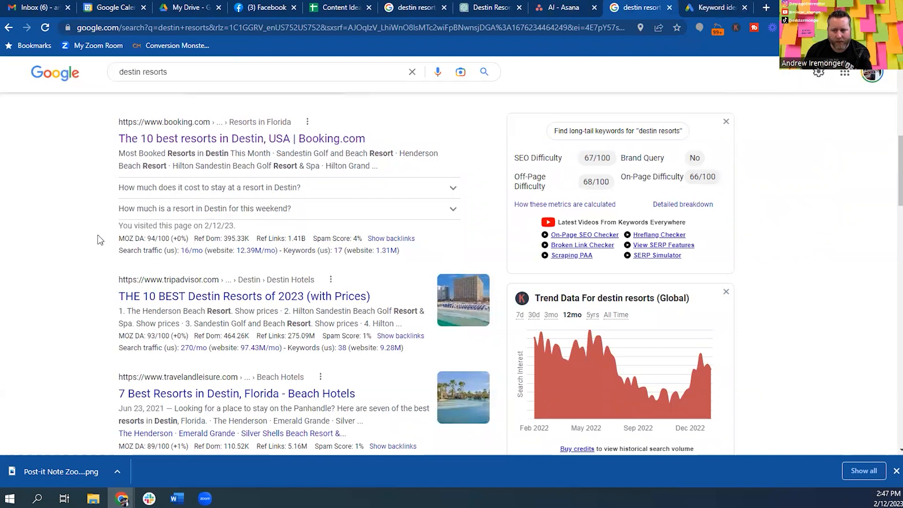
scroll(91, 237, "down", 8)
scroll(101, 240, "down", 3)
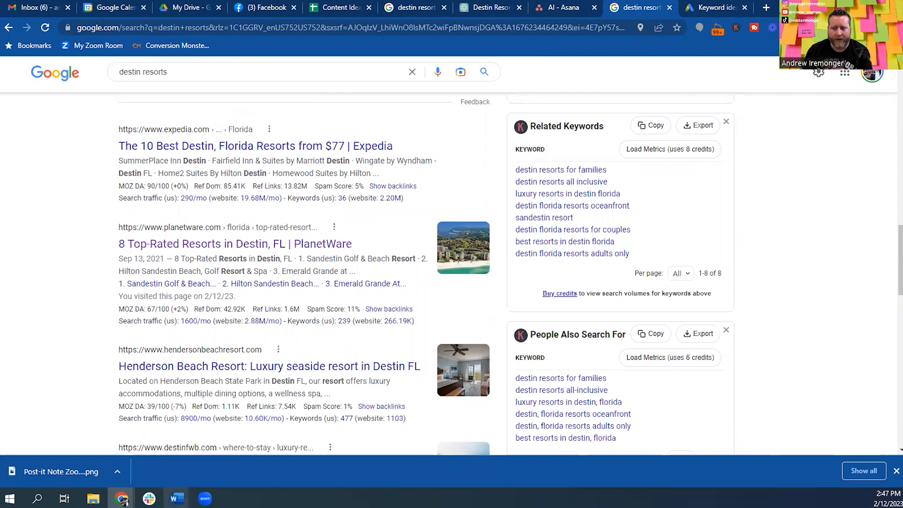
Review the drafted Word document, then come back to the destin resorts results.
mouse_move(177, 497)
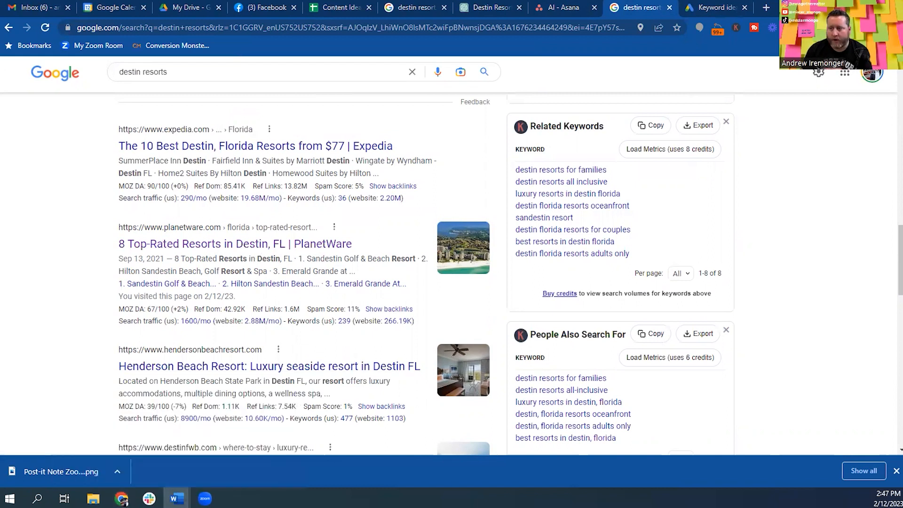
key("alt+Tab")
scroll(488, 175, "up", 10)
scroll(488, 175, "up", 15)
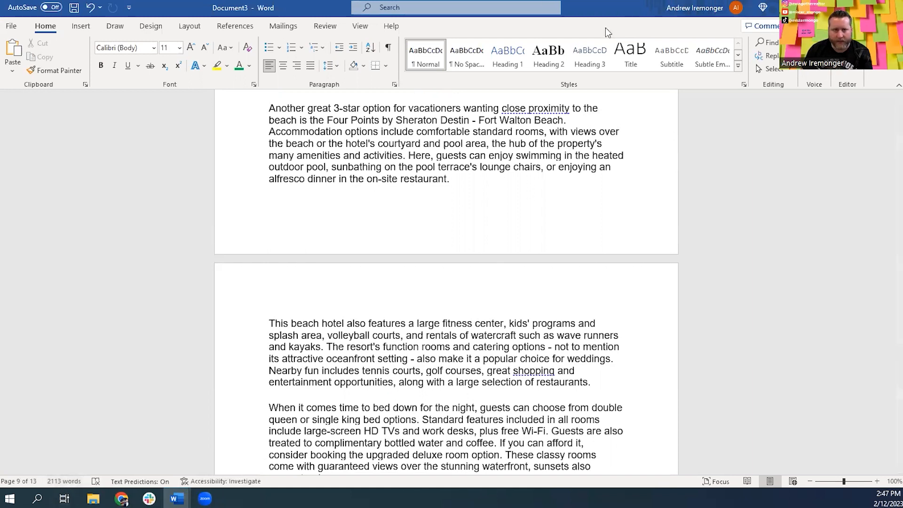
key("alt+Tab")
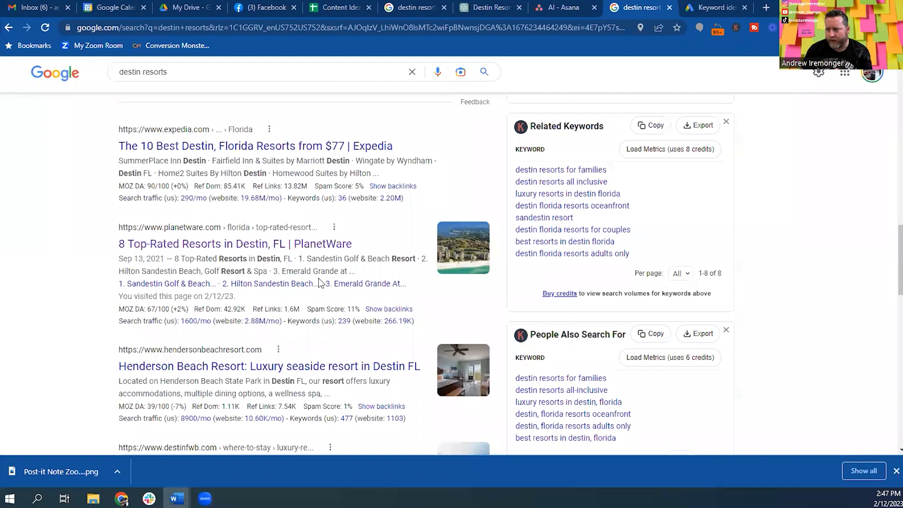
Expand and collapse the cheapest-month and where-to-stay questions until twelve related questions appear.
scroll(320, 279, "down", 10)
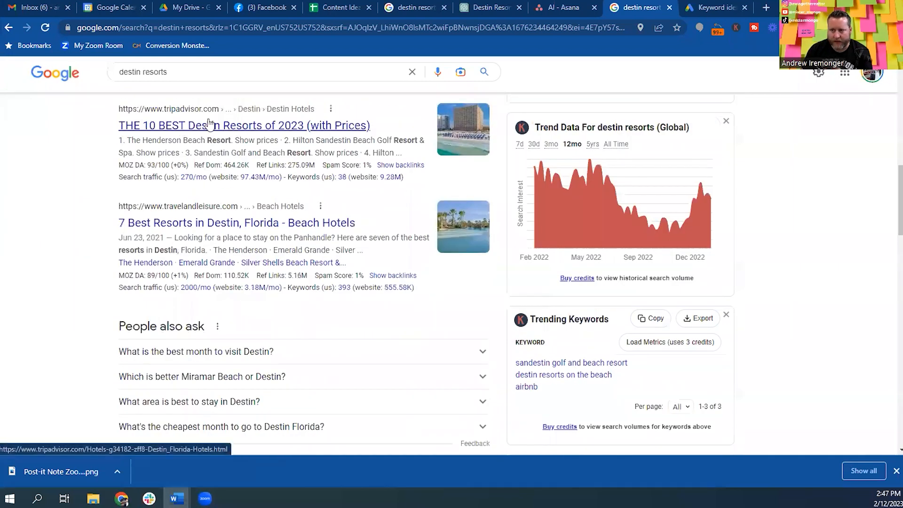
scroll(333, 231, "up", 5)
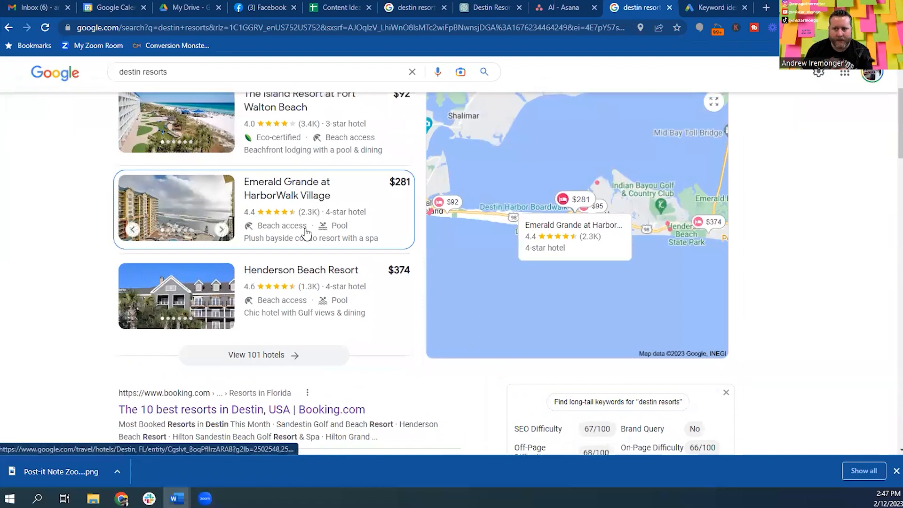
scroll(302, 236, "down", 5)
scroll(197, 255, "down", 2)
left_click_drag(117, 269, 206, 270)
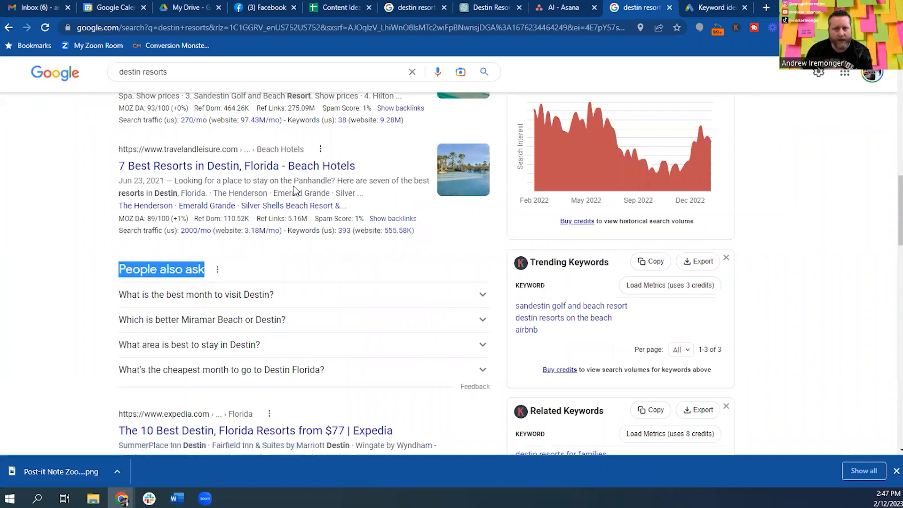
scroll(292, 198, "down", 1)
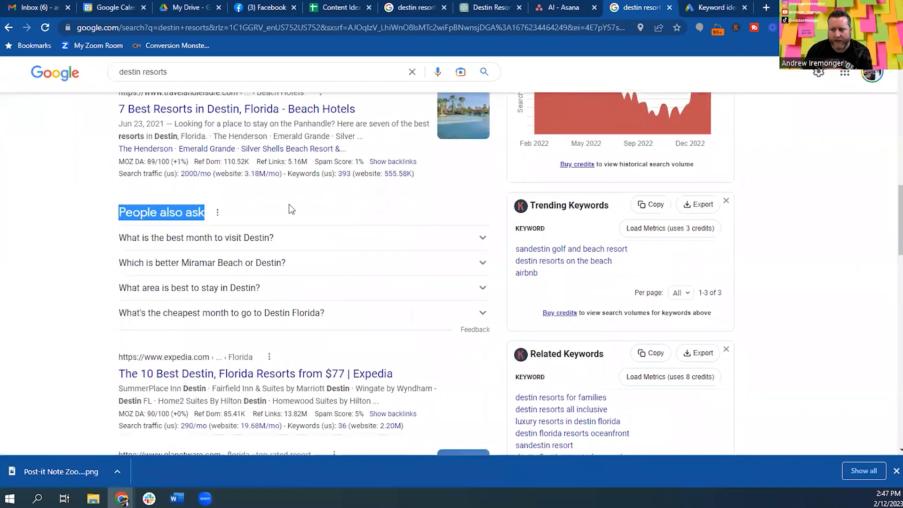
left_click(342, 314)
left_click(343, 315)
left_click(484, 294)
left_click(484, 295)
scroll(484, 296, "down", 2)
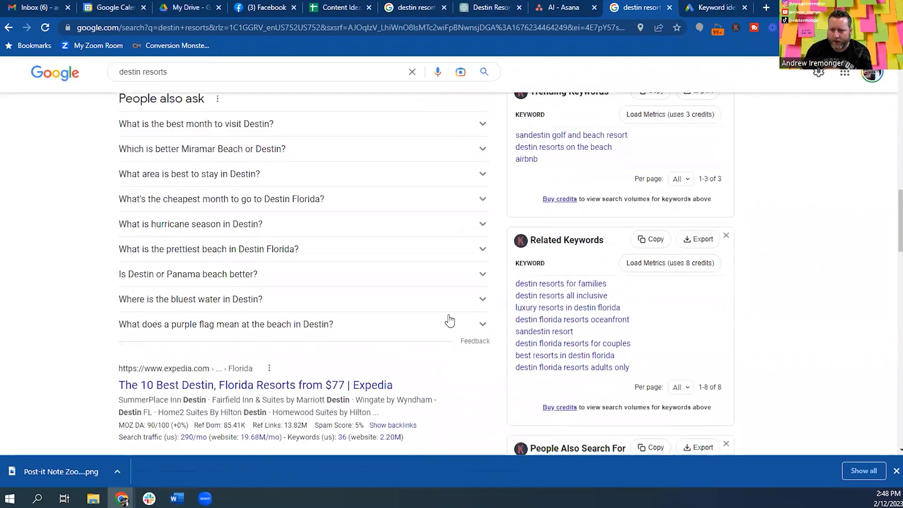
left_click(479, 176)
left_click(480, 178)
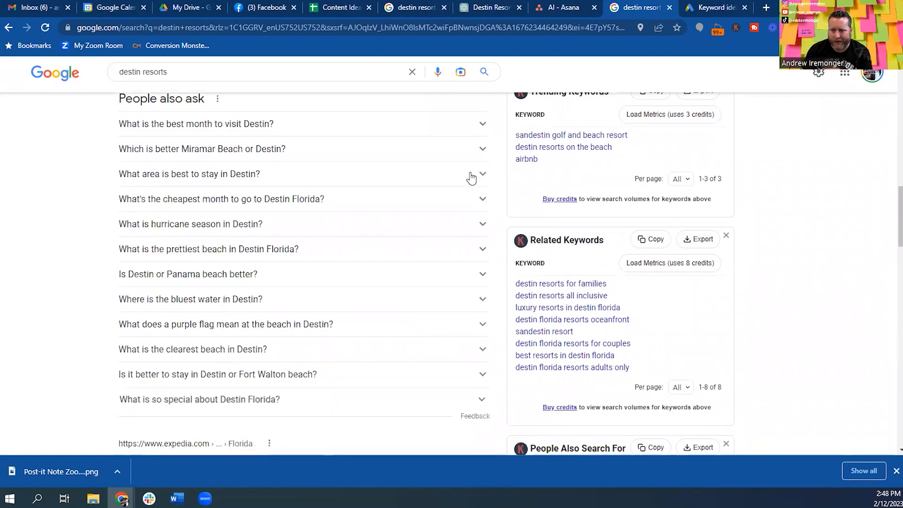
scroll(322, 310, "down", 1)
scroll(242, 301, "up", 1)
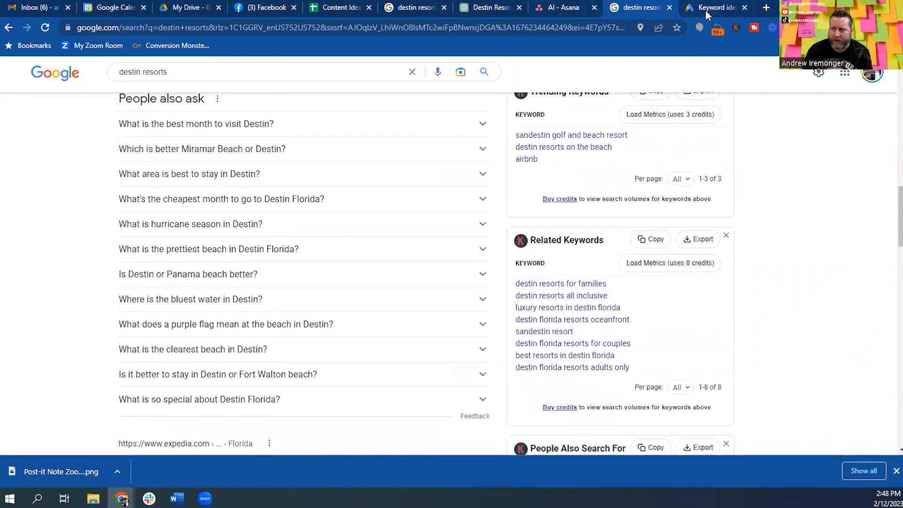
Scroll through the remaining SEO - Blogging checklist steps, then bring up the Destin Resorts Overview chat.
left_click(558, 8)
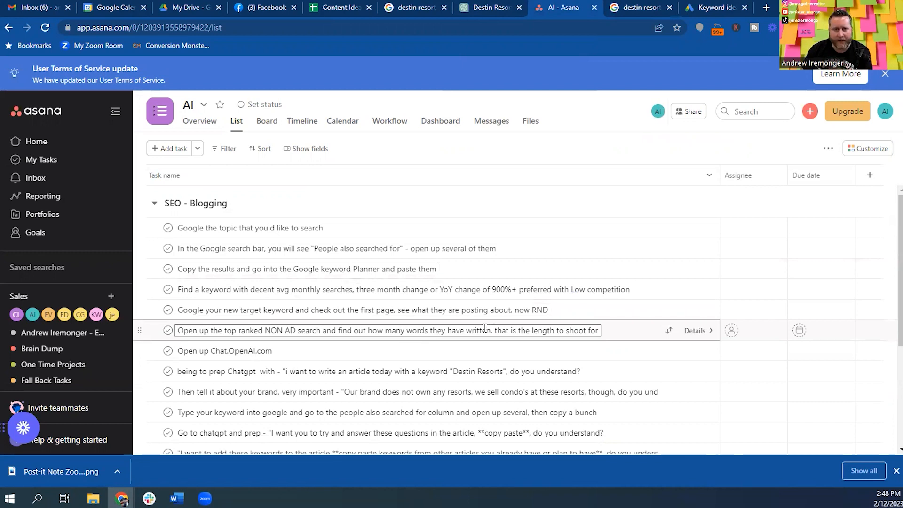
scroll(377, 292, "down", 2)
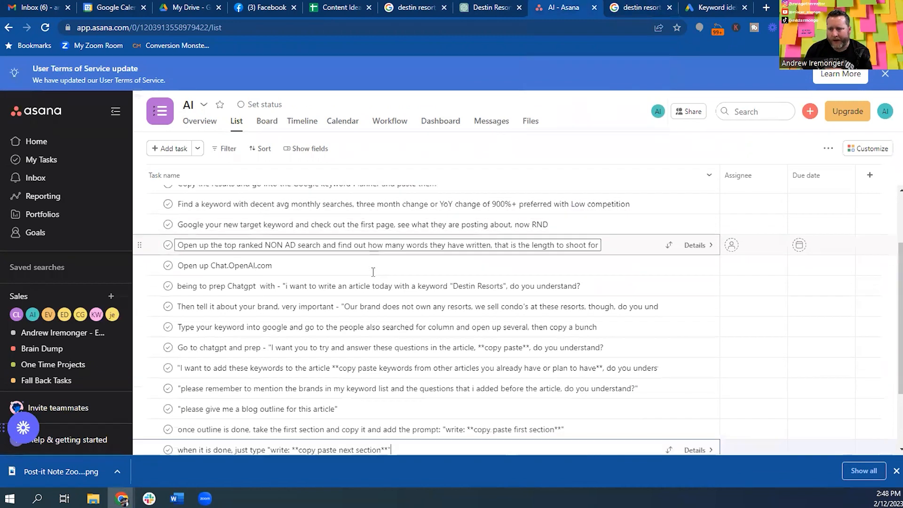
scroll(373, 272, "down", 1)
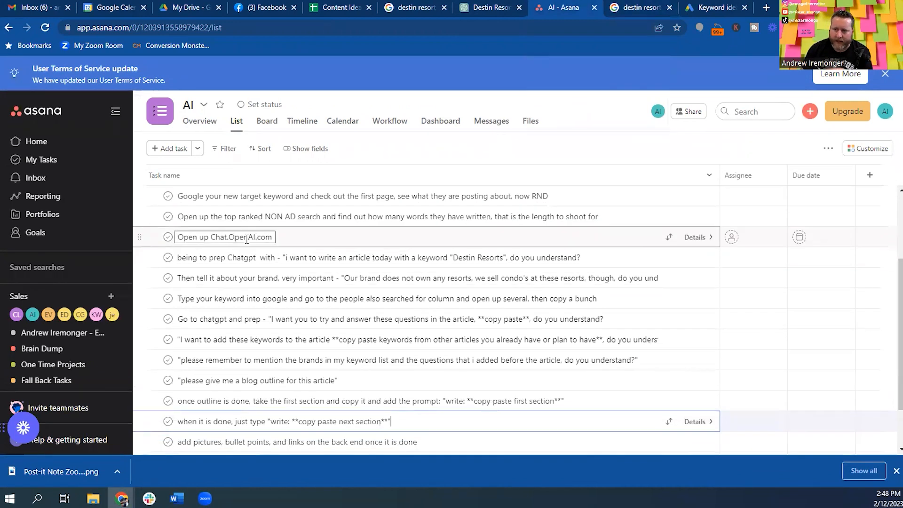
left_click(490, 11)
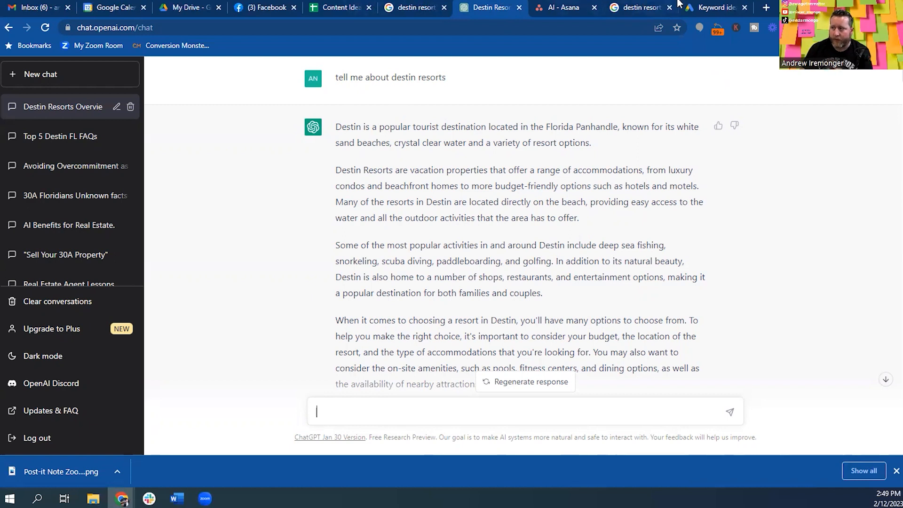
Move the Keyword ideas tab ahead of the Asana checklist, and the Asana tab to the end.
left_click_drag(706, 3, 592, 4)
left_click(721, 6)
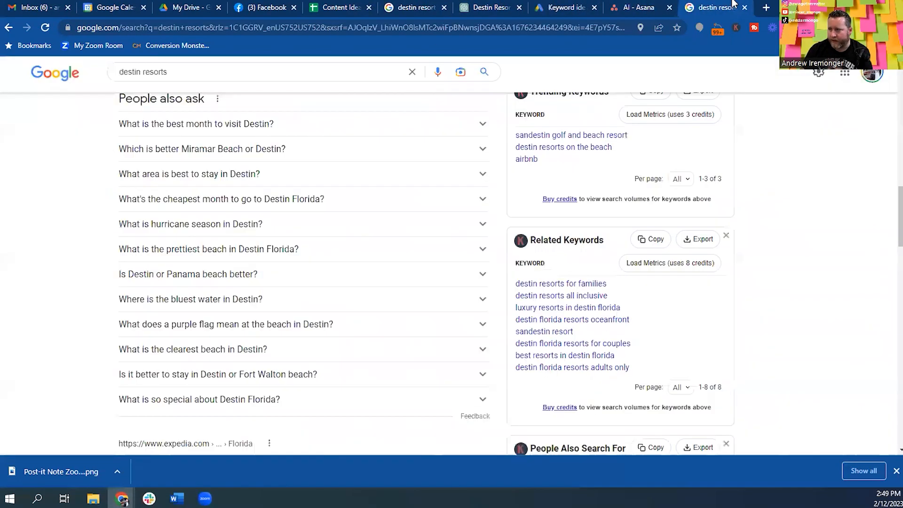
left_click(630, 5)
left_click_drag(631, 4, 705, 6)
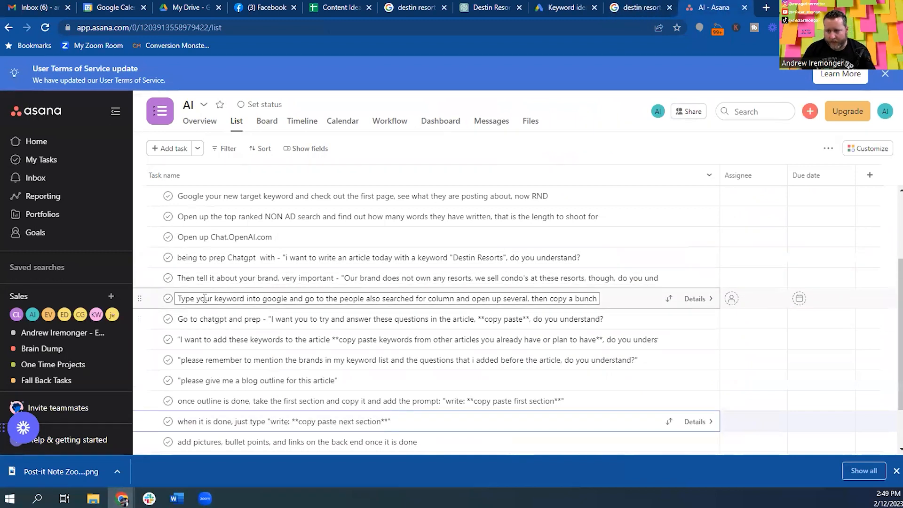
scroll(235, 306, "up", 3)
scroll(203, 319, "down", 1)
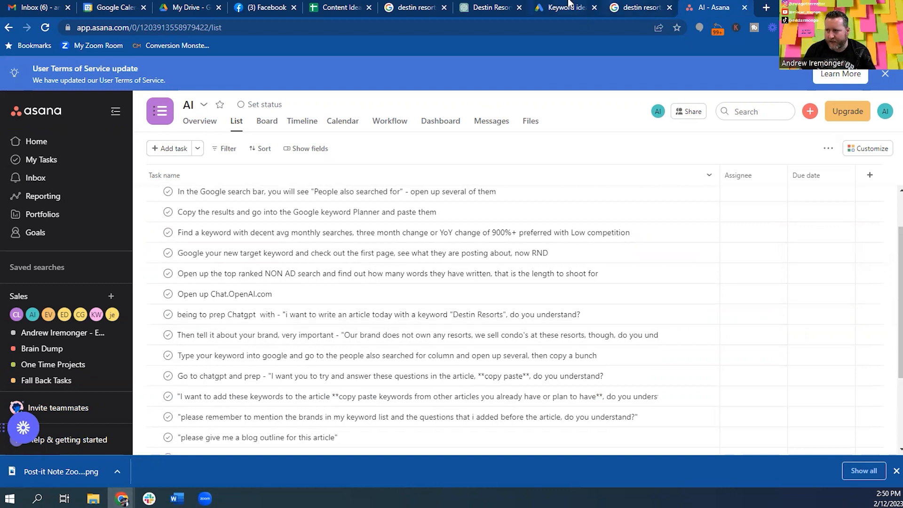
Drag the destin resorts search tab further left along the tab strip.
left_click(648, 5)
left_click_drag(642, 4, 567, 6)
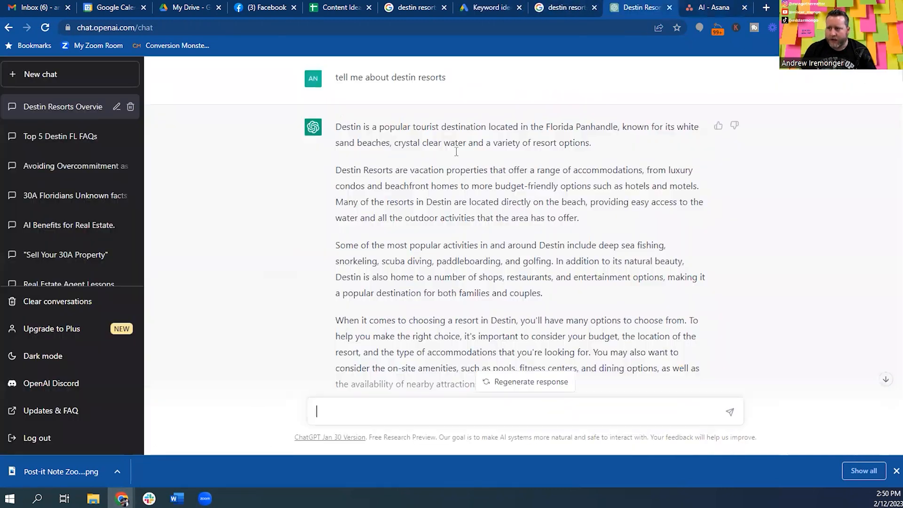
scroll(334, 152, "down", 1)
scroll(372, 214, "up", 1)
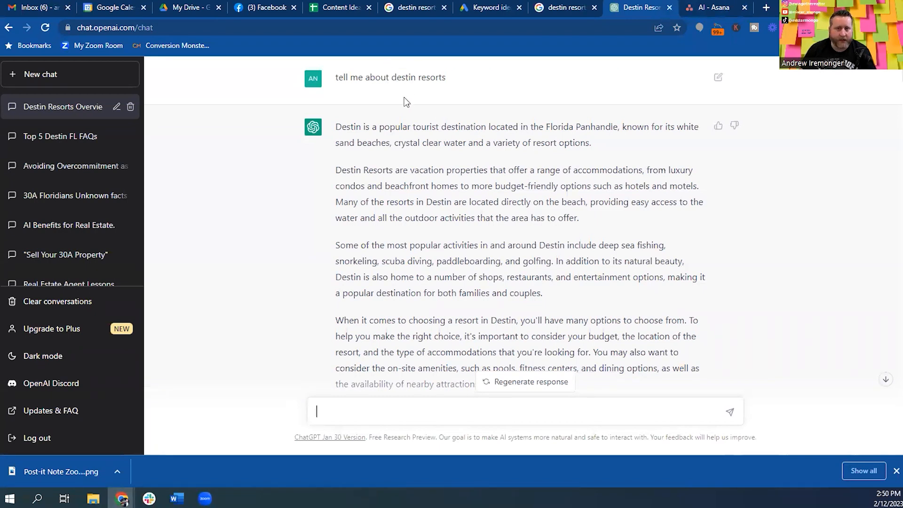
Review the earlier keyword and brand prompts in the chat, then bring up the AI - Asana checklist.
scroll(400, 155, "down", 4)
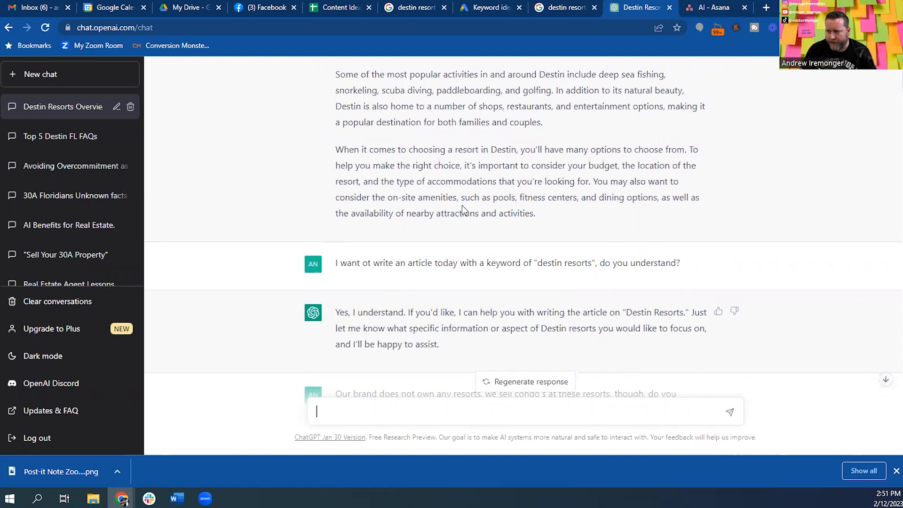
scroll(462, 205, "down", 1)
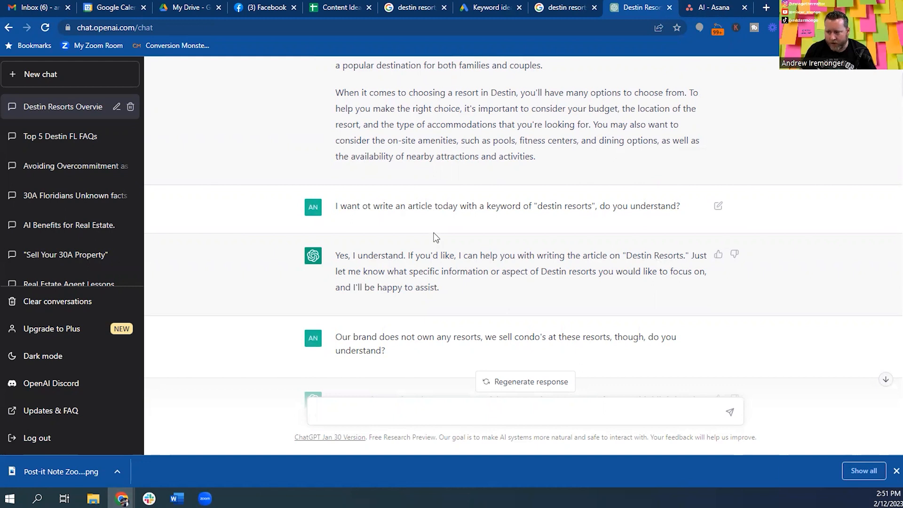
left_click(715, 7)
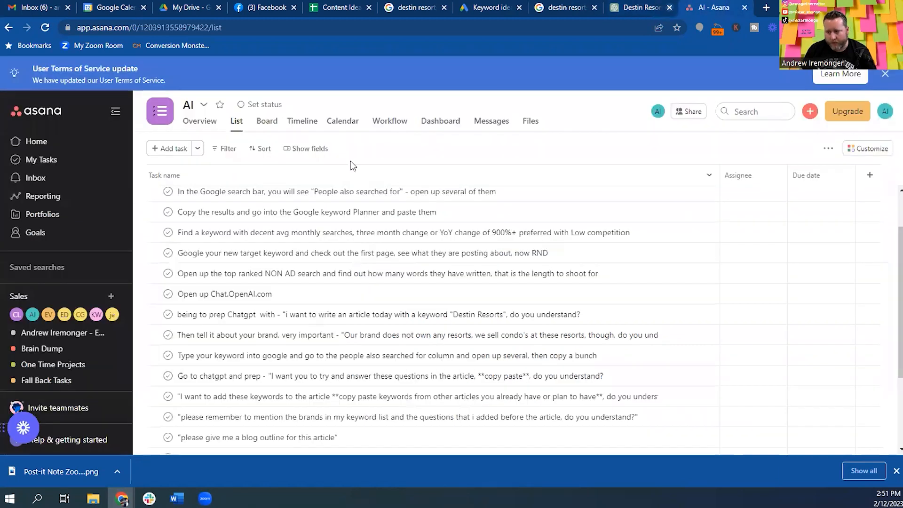
Look over the 'Then tell it about your brand…' task, then return to the Destin Resorts chat.
left_click(255, 333)
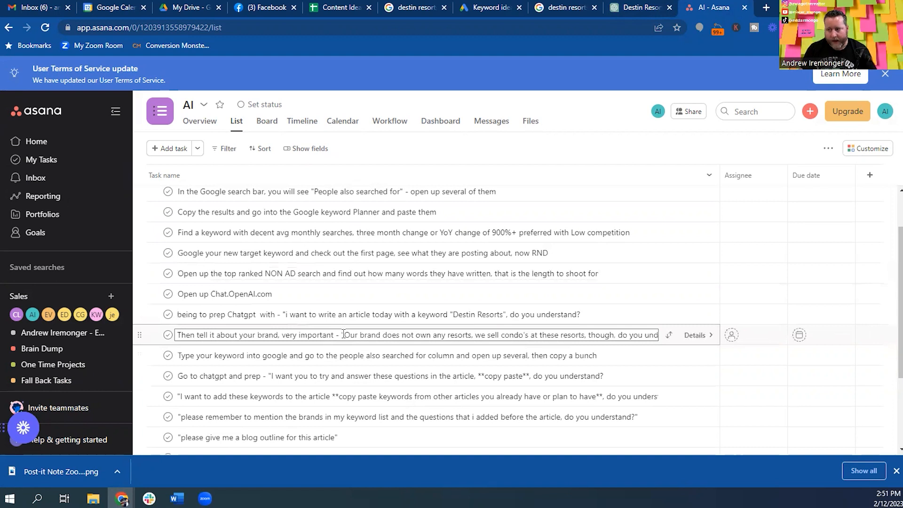
left_click(639, 7)
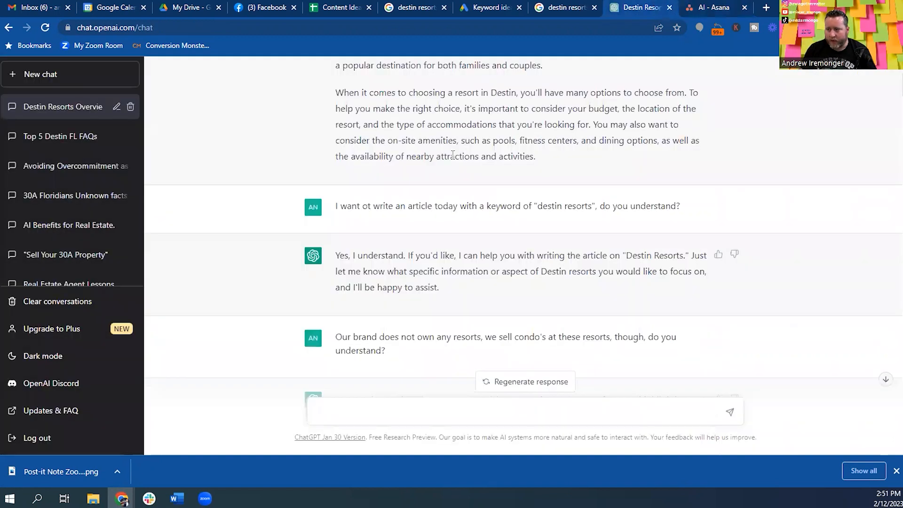
Highlight part of the brand's condo-sales message, then bring up the Google destin resorts results.
scroll(381, 254, "down", 1)
left_click_drag(430, 280, 619, 281)
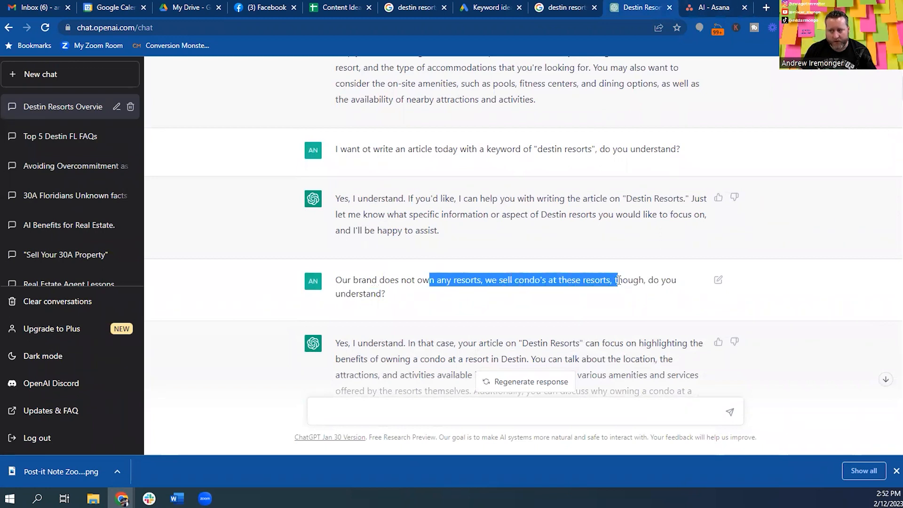
left_click(369, 294)
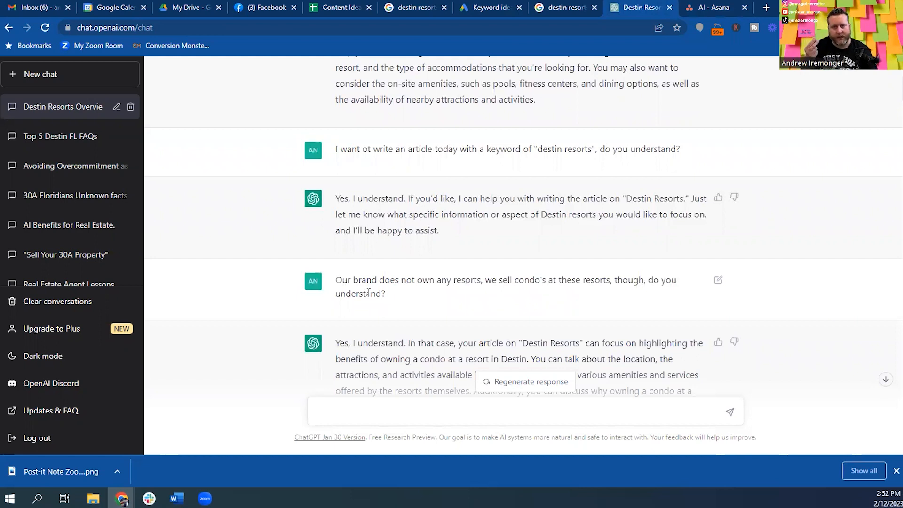
left_click(557, 8)
scroll(437, 182, "up", 5)
scroll(437, 177, "up", 2)
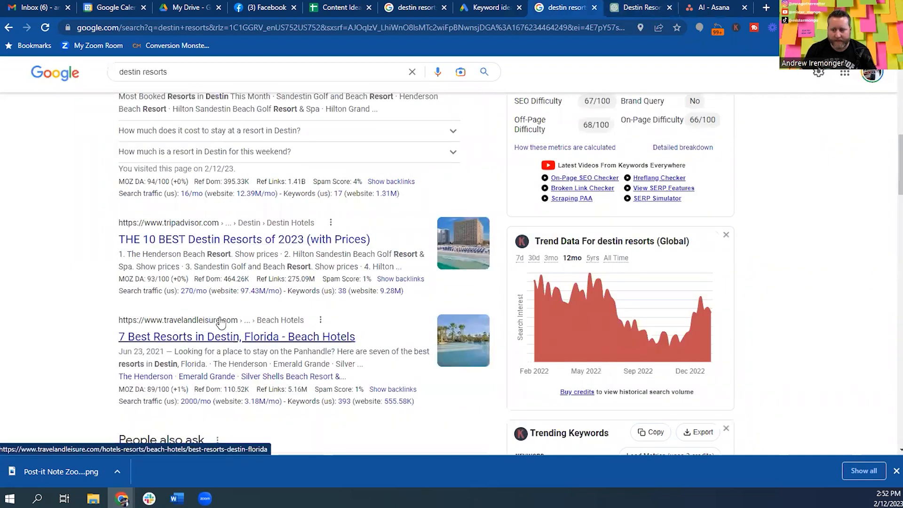
Scroll the destin resorts results and Keywords Everywhere suggestions, then go back to ChatGPT.
scroll(296, 221, "down", 8)
scroll(294, 227, "down", 6)
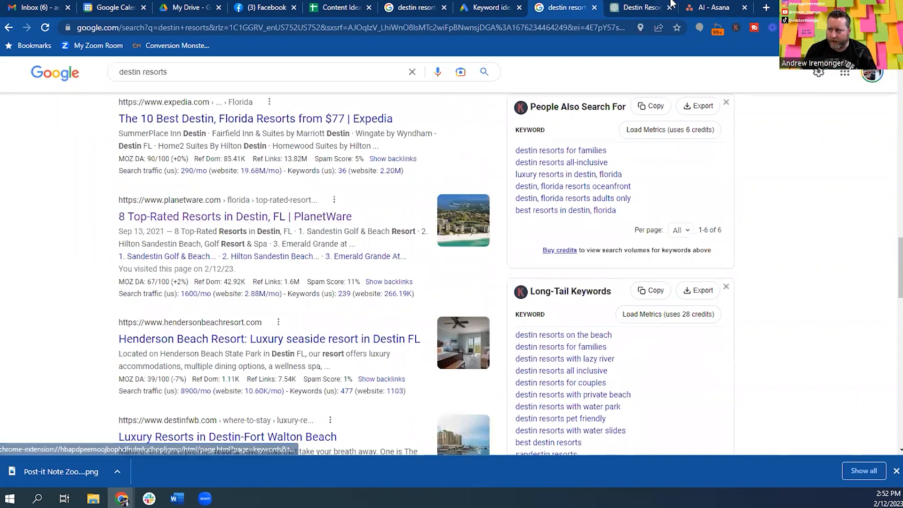
left_click(648, 5)
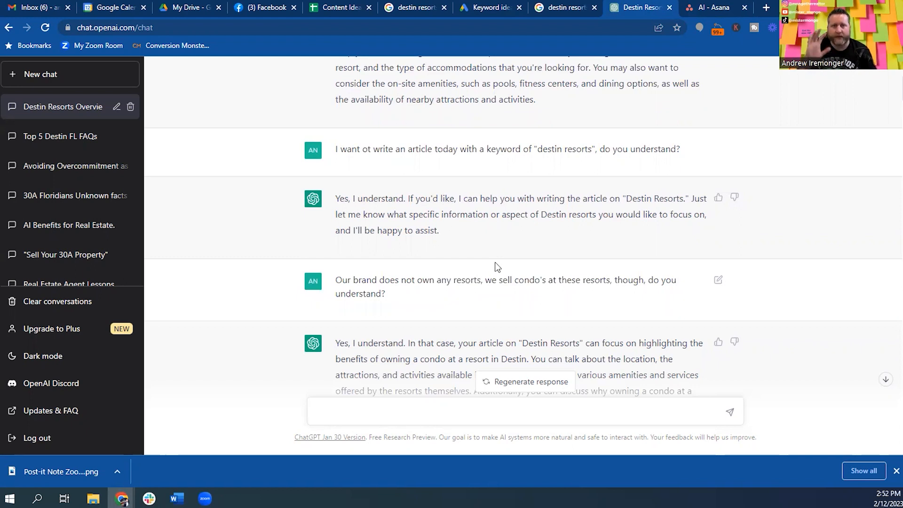
Highlight the reply's advice on resort condo amenities and investment, then switch to the Google results.
scroll(498, 267, "down", 4)
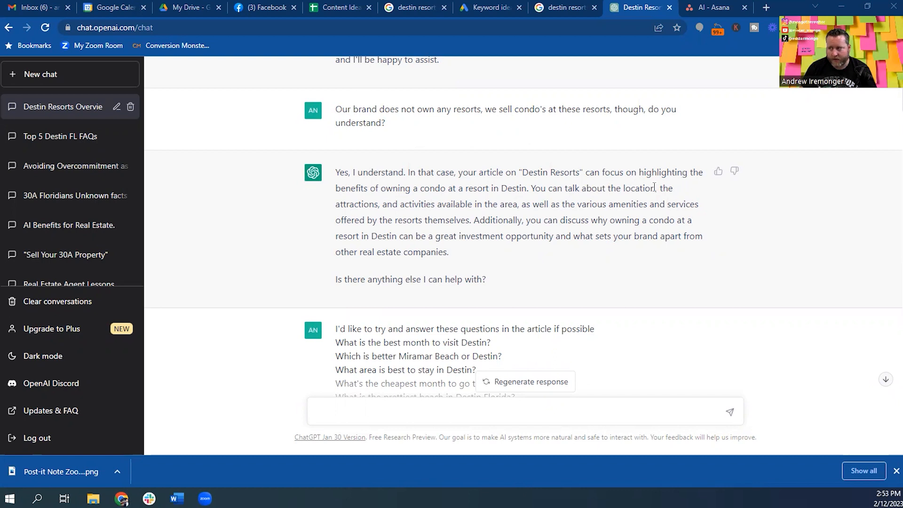
left_click_drag(435, 204, 532, 254)
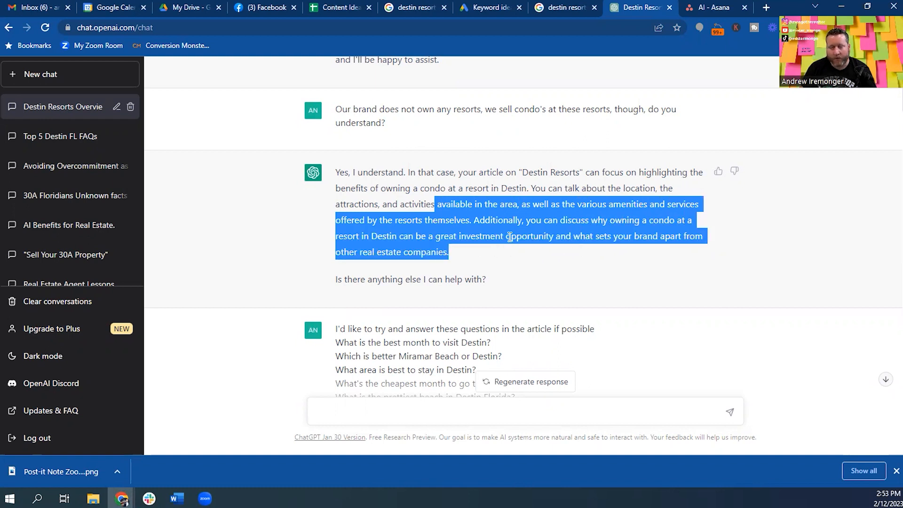
left_click(461, 251)
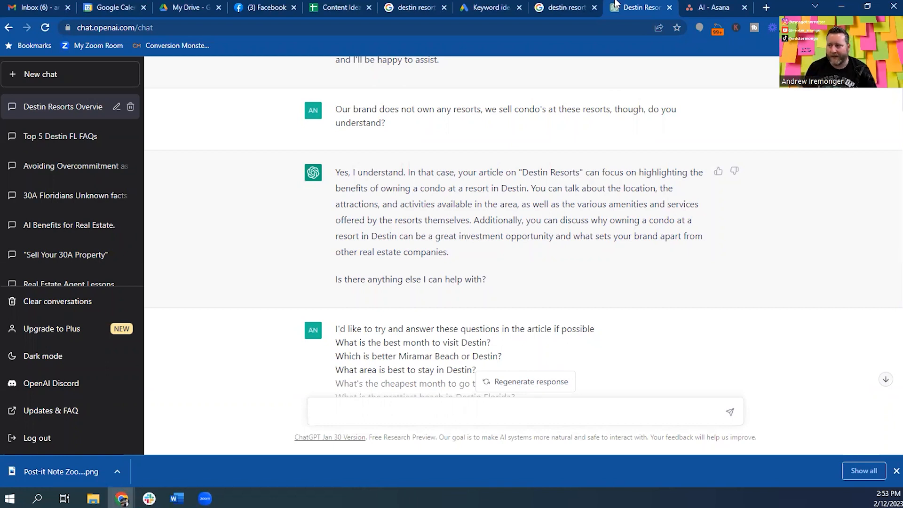
left_click(567, 8)
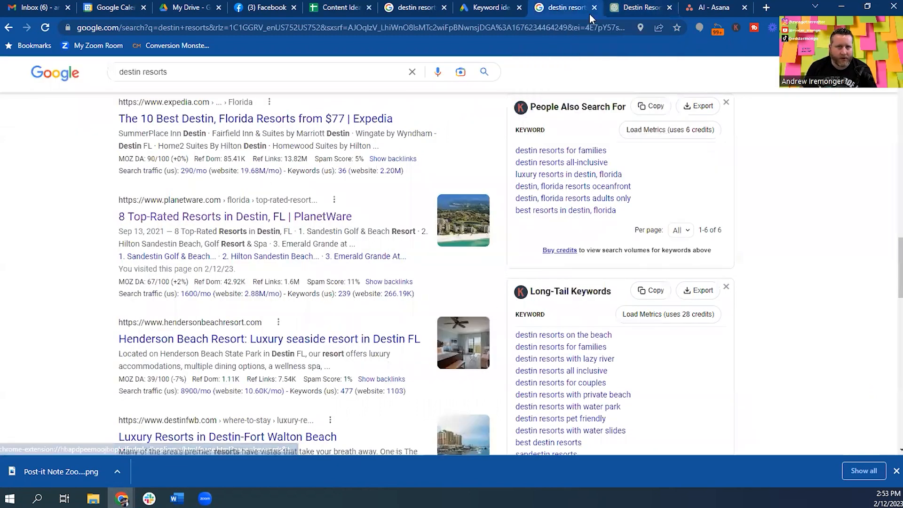
Scroll to ChatGPT's Destin question list, then bring the Asana checklist to its Google-searches step.
left_click(644, 9)
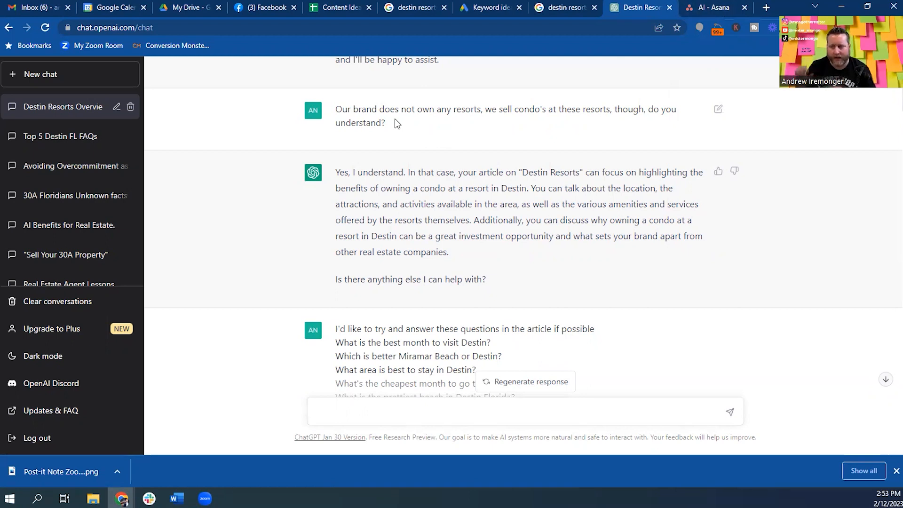
scroll(552, 123, "down", 1)
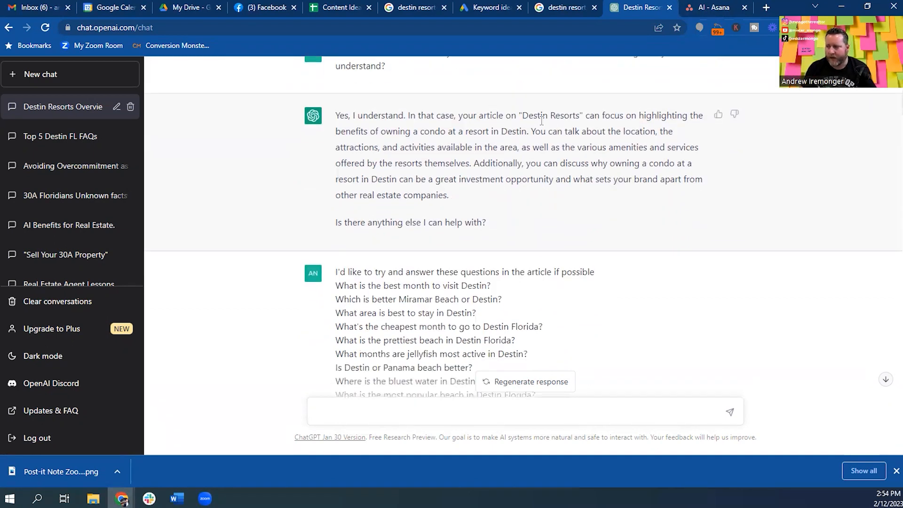
left_click(708, 7)
left_click(200, 333)
left_click(182, 356)
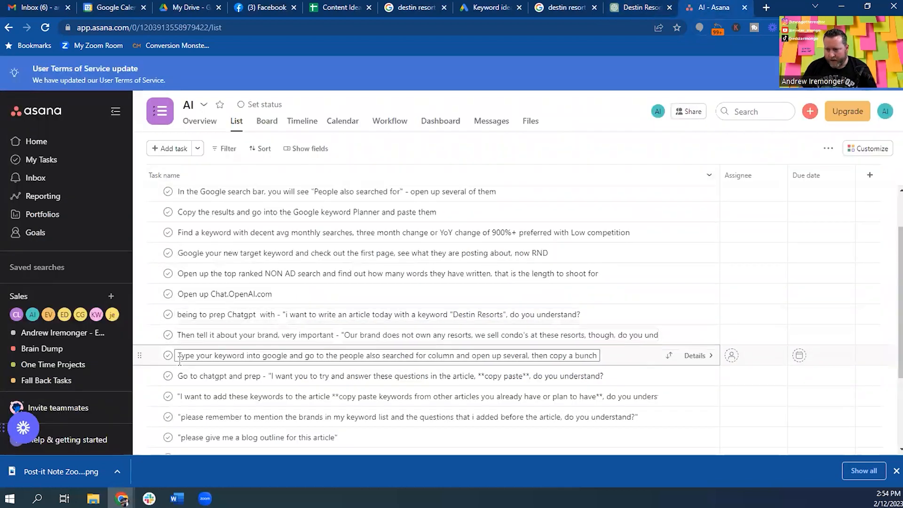
Check off the brand-description task, view the Google-searches step, and return to the destin resorts results.
left_click(168, 335)
scroll(388, 219, "down", 1)
scroll(388, 218, "down", 1)
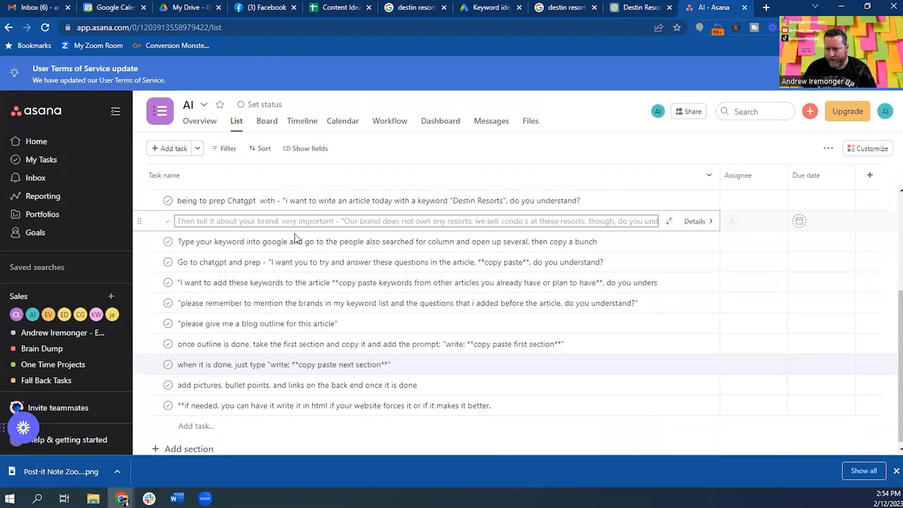
left_click(198, 241)
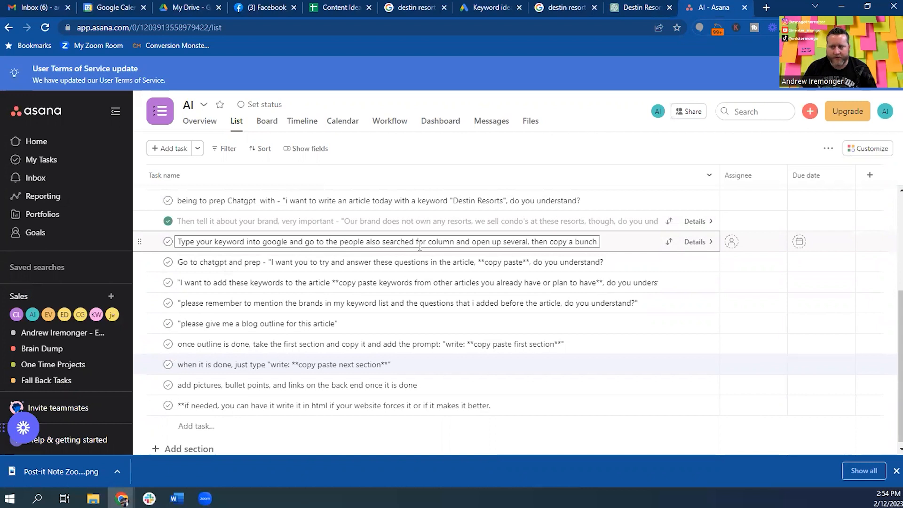
left_click(642, 7)
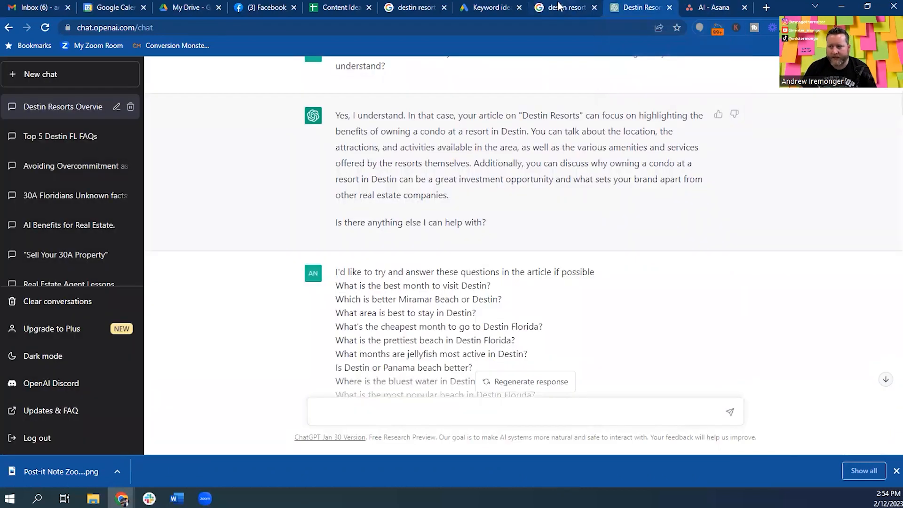
left_click(560, 7)
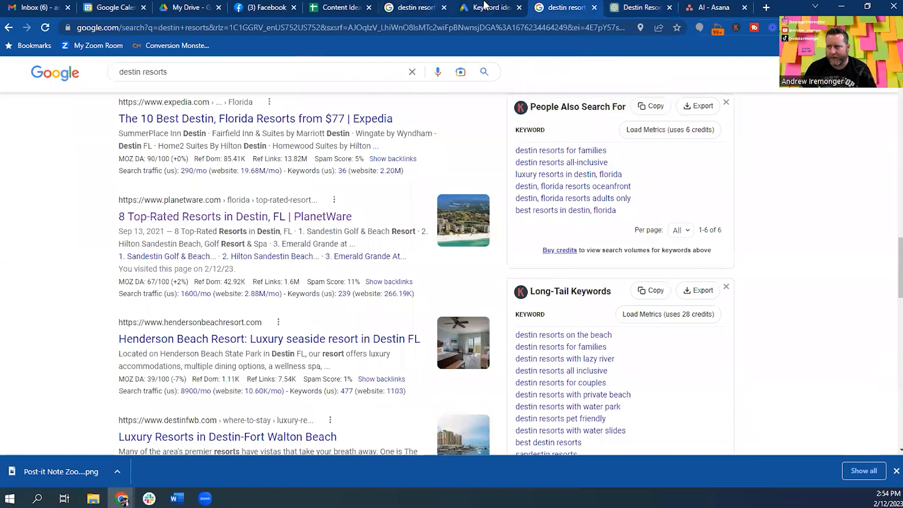
Select every People also ask question about Destin, then go back to the ChatGPT chat.
scroll(302, 202, "up", 7)
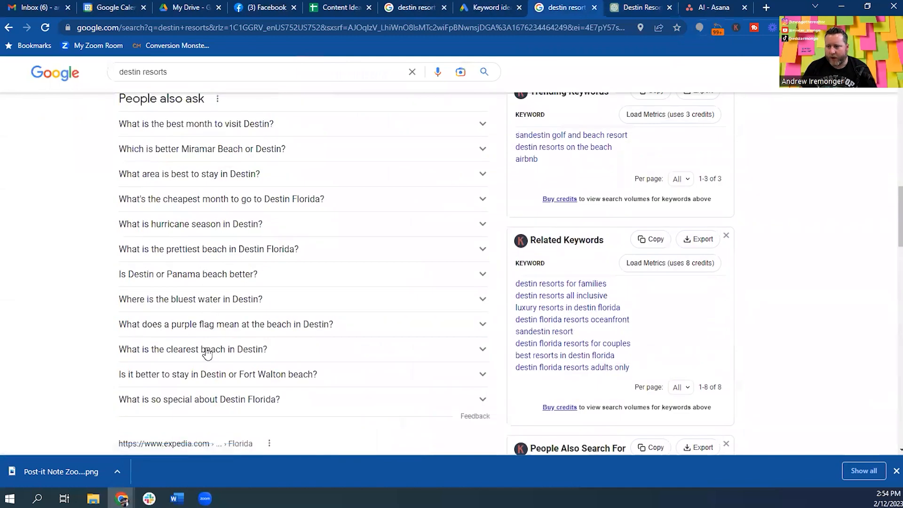
left_click_drag(277, 398, 119, 134)
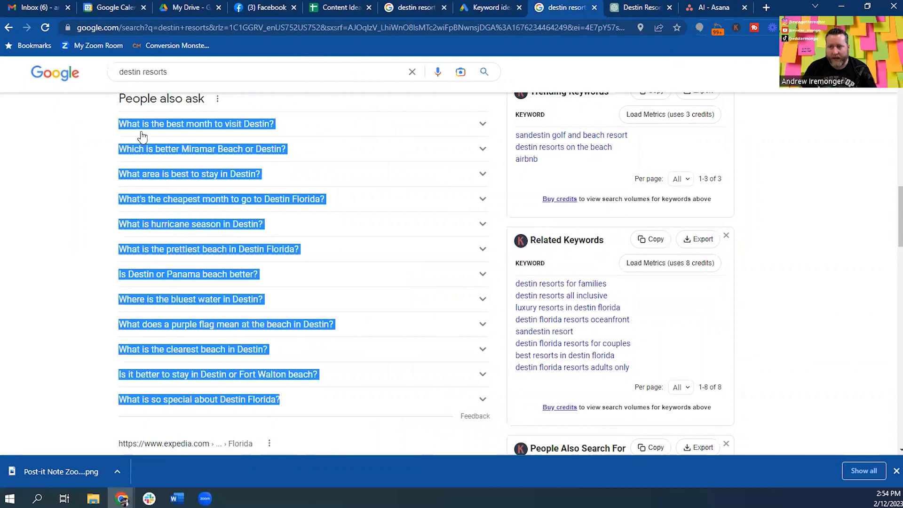
left_click(646, 7)
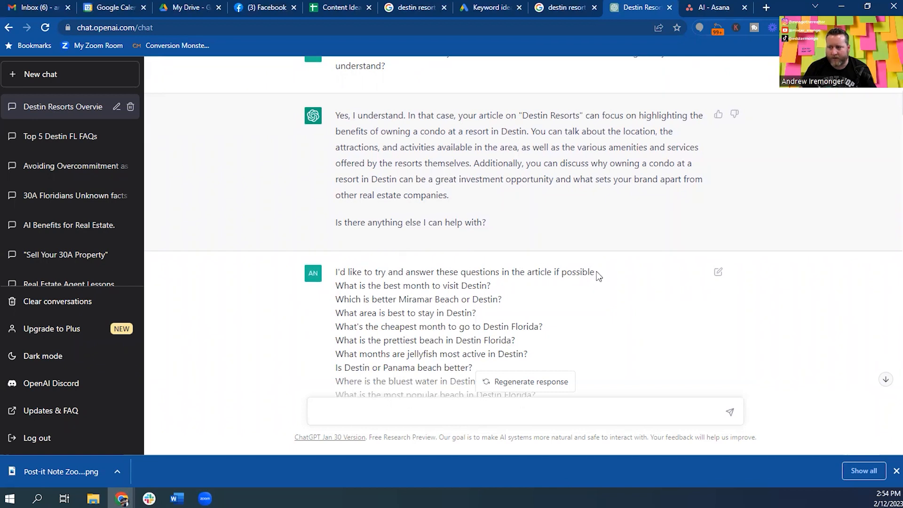
Compare the question list in the ChatGPT prompt against the highlighted Google questions.
left_click_drag(361, 286, 410, 325)
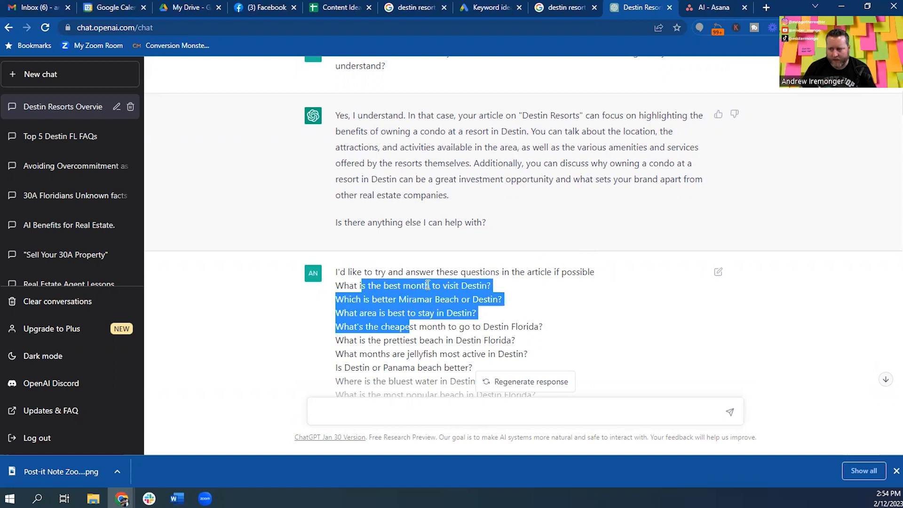
left_click(560, 6)
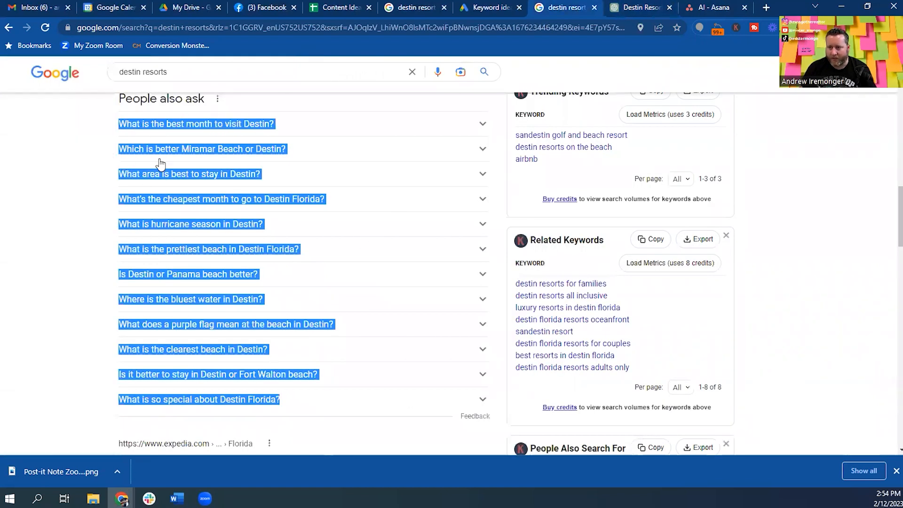
left_click(656, 7)
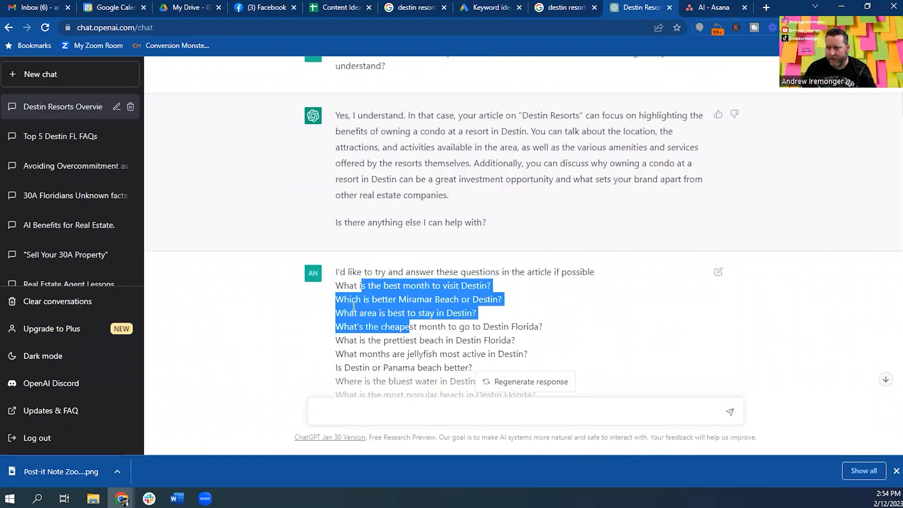
scroll(454, 317, "down", 3)
scroll(457, 265, "up", 1)
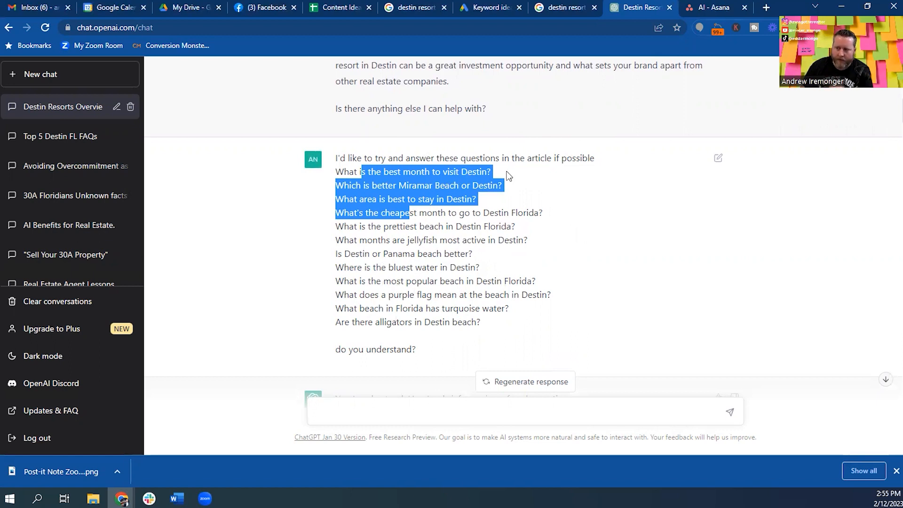
Read ChatGPT's numbered answers, such as May–September as the best month to visit Destin.
scroll(508, 179, "down", 1)
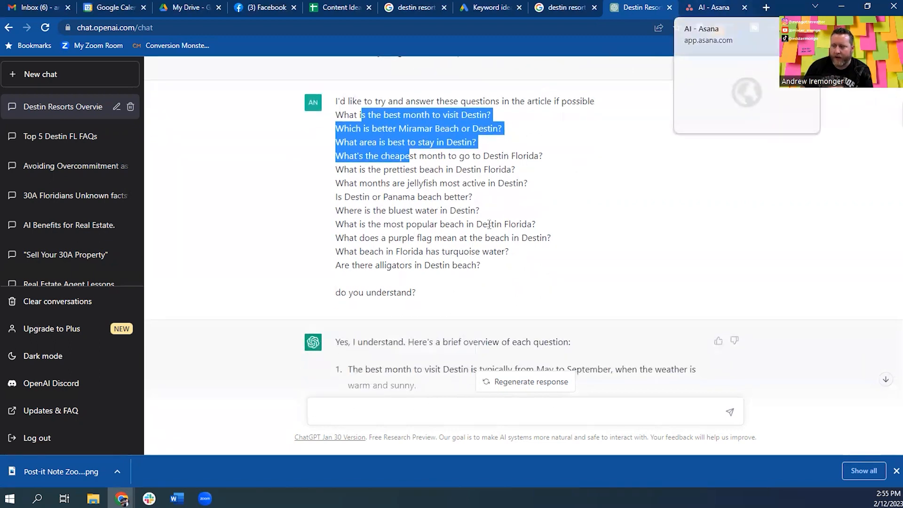
scroll(489, 223, "down", 1)
scroll(488, 223, "down", 2)
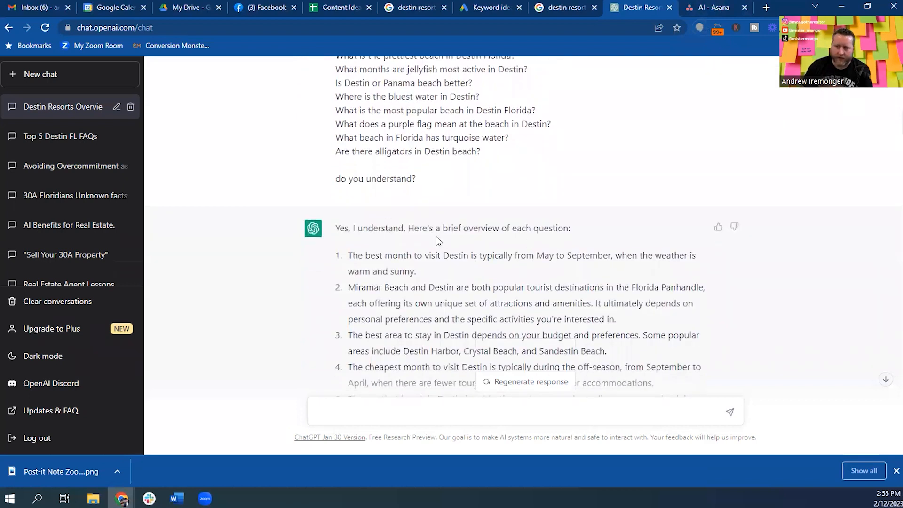
scroll(562, 239, "down", 1)
scroll(539, 237, "down", 1)
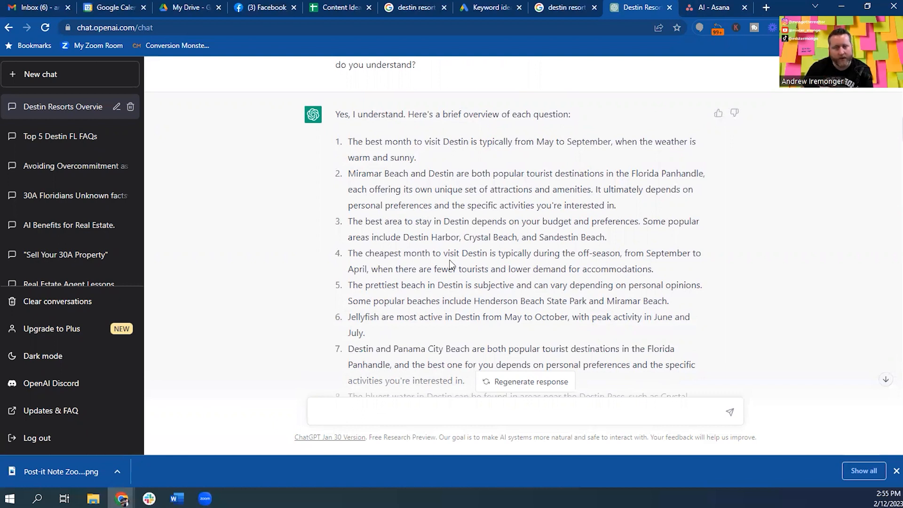
left_click(716, 7)
Check off the 'Type your keyword into google' and 'Go to chatgpt and prep' Asana tasks.
left_click(259, 241)
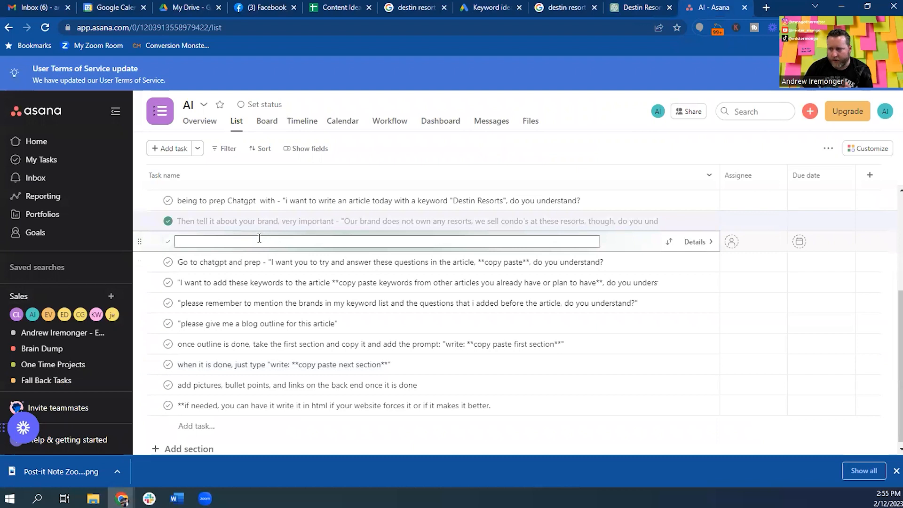
left_click(206, 259)
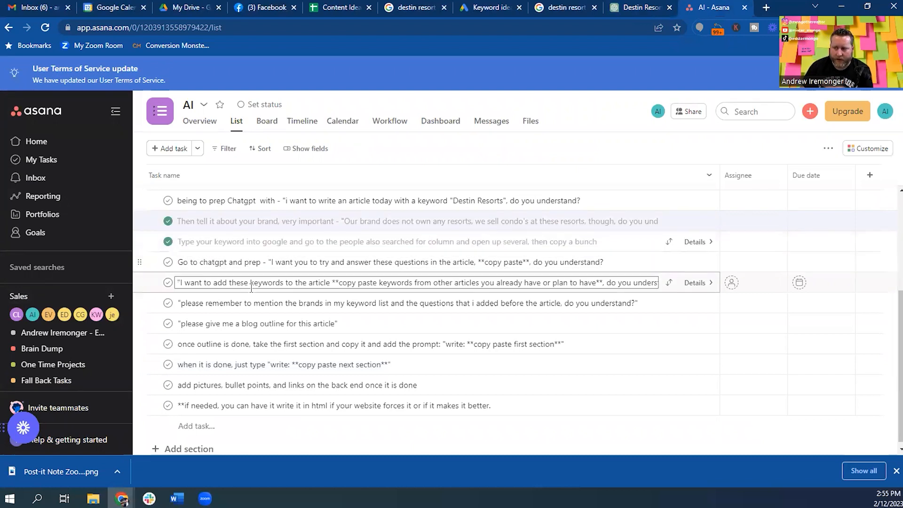
left_click(169, 263)
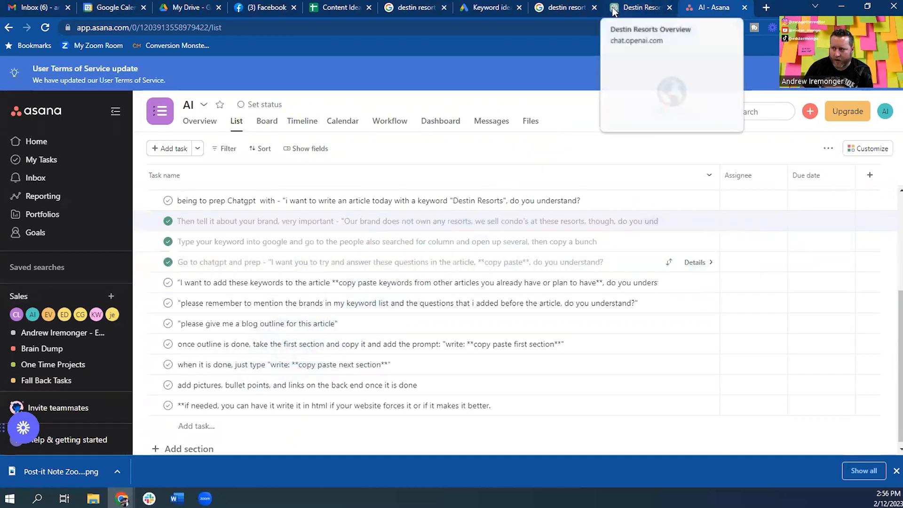
left_click(568, 10)
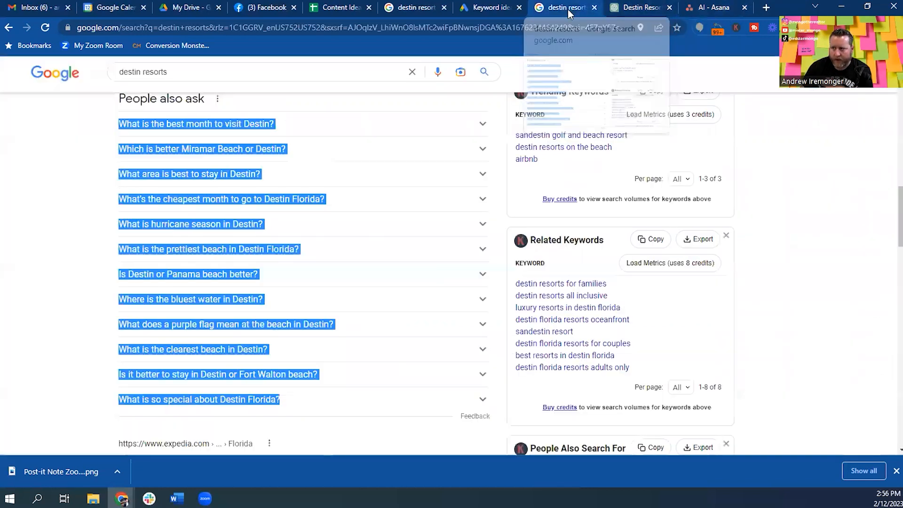
Return to the Destin Resorts chat and scroll to the golf and condo keyword reply.
left_click(640, 7)
scroll(444, 210, "down", 6)
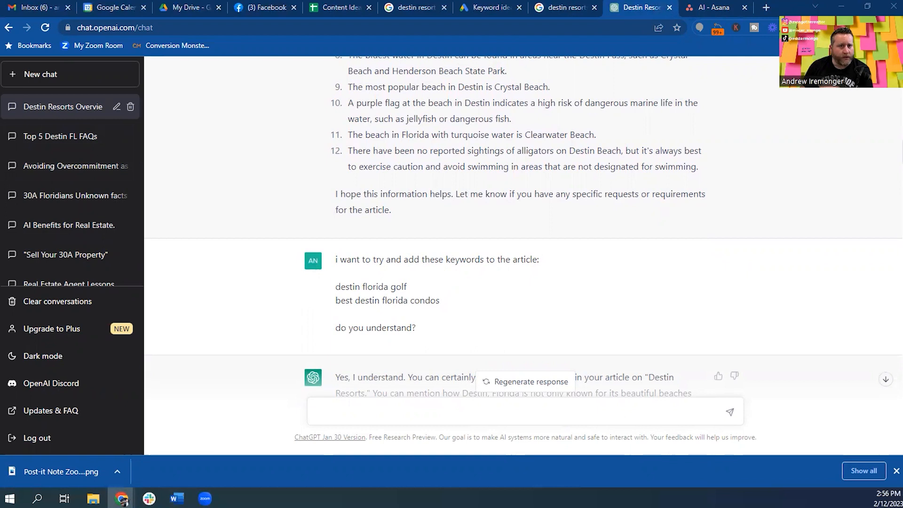
Drag the Chime CMS Blogs - Posts page into this browser window as a tab.
left_click_drag(582, 2, 695, 6)
scroll(382, 299, "up", 10)
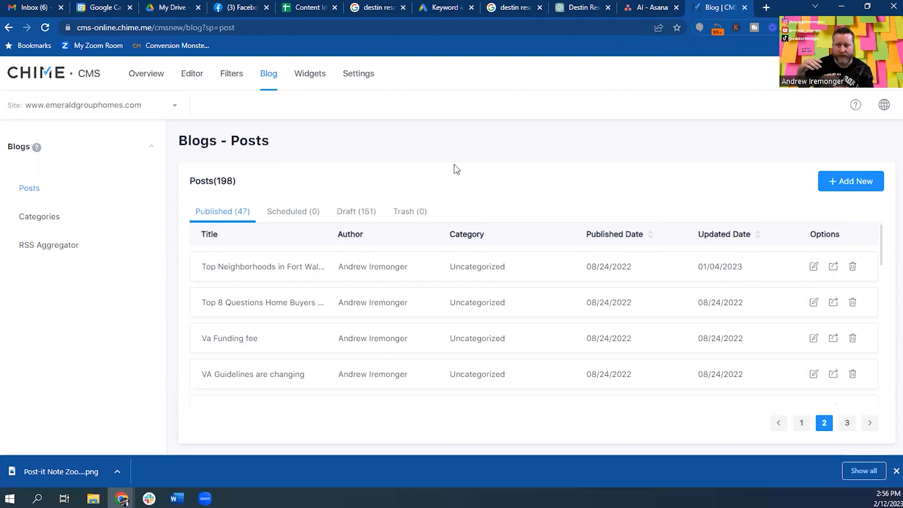
Switch back to the Destin Resorts ChatGPT chat.
left_click(577, 7)
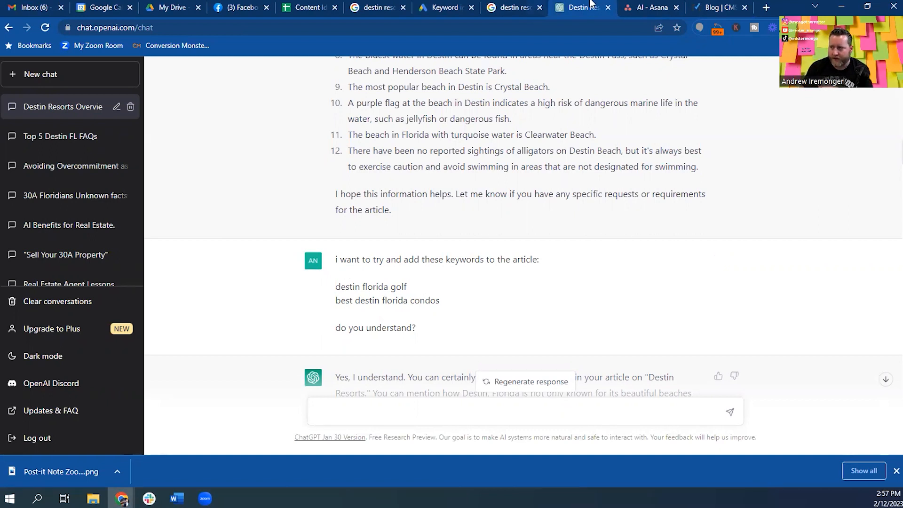
Browse Chime CMS's published and draft blog posts and move its tab beside the keyword tabs.
left_click(719, 7)
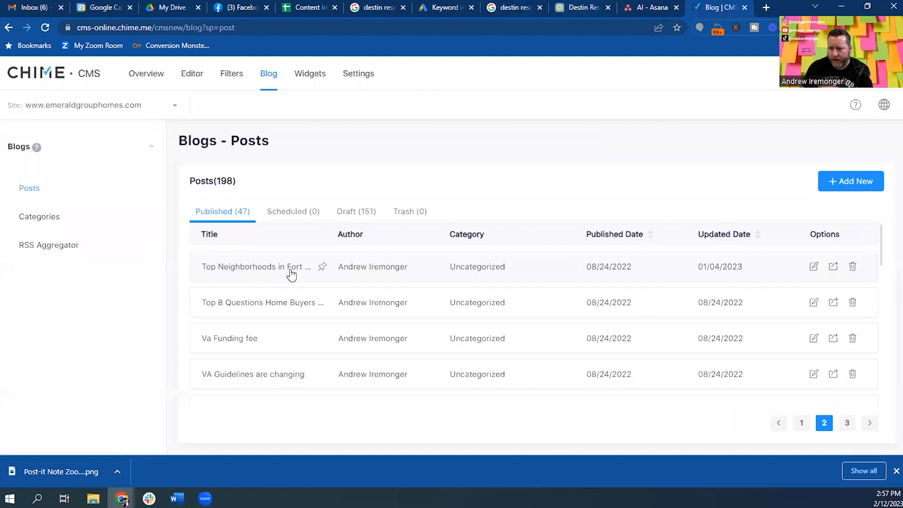
scroll(511, 288, "down", 2)
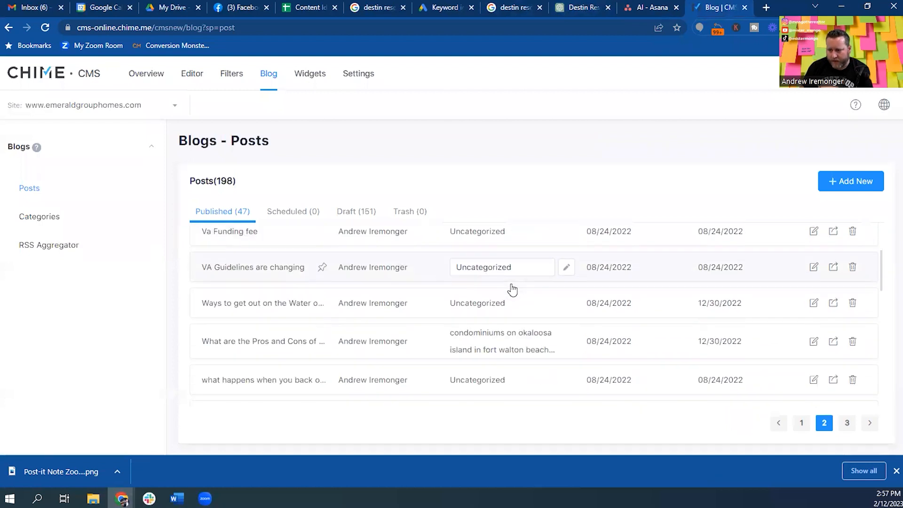
left_click(799, 429)
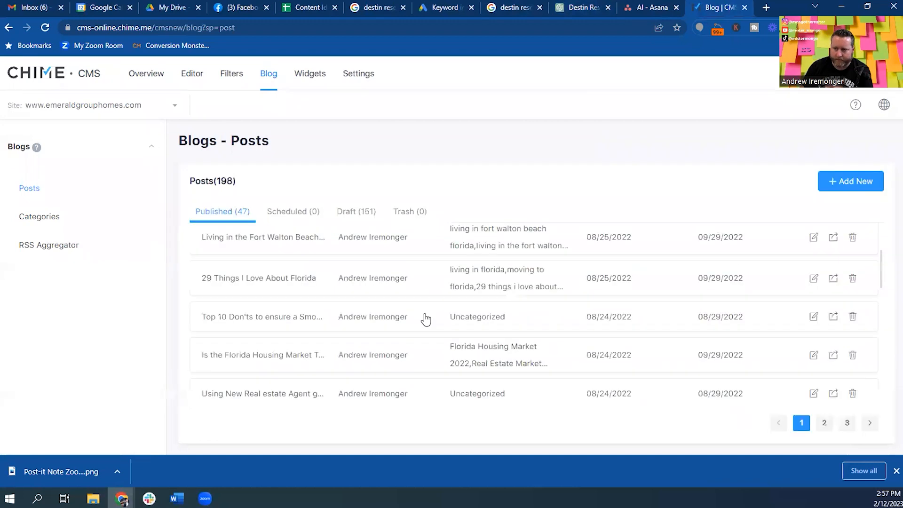
scroll(299, 254, "up", 3)
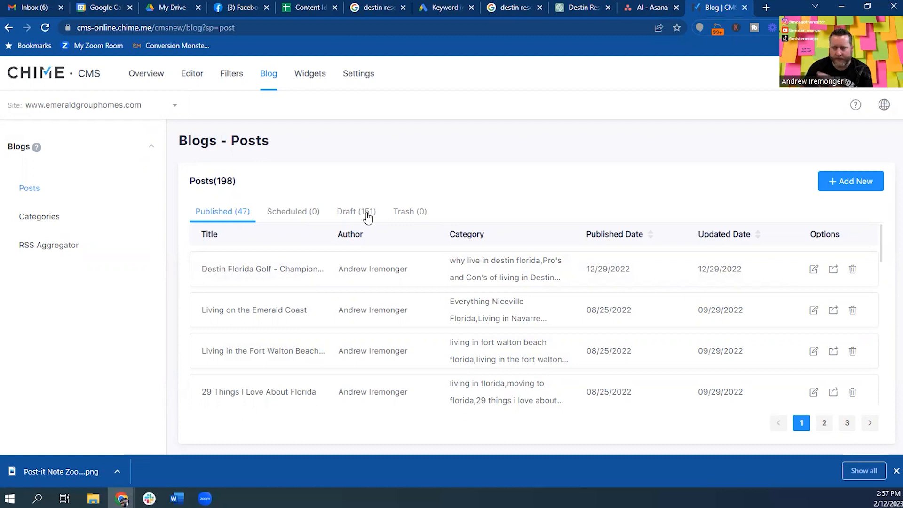
left_click(355, 211)
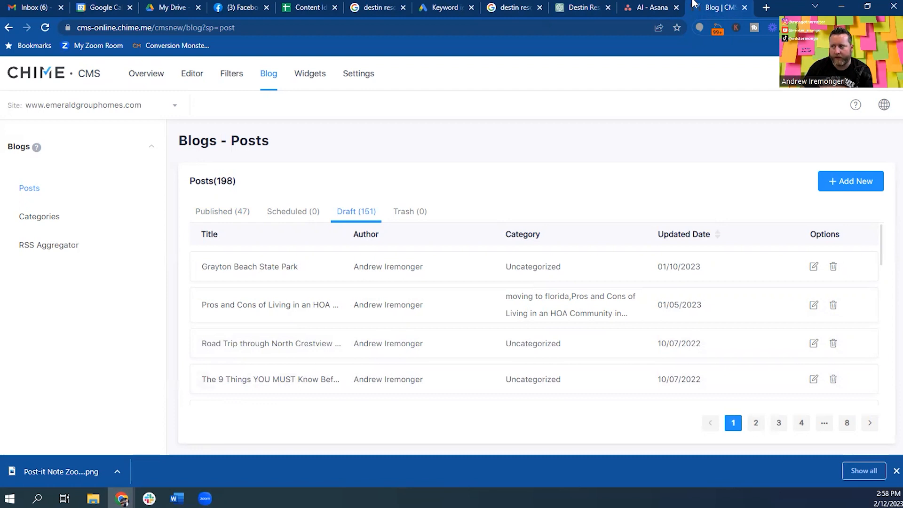
left_click_drag(716, 7, 517, 4)
left_click(640, 8)
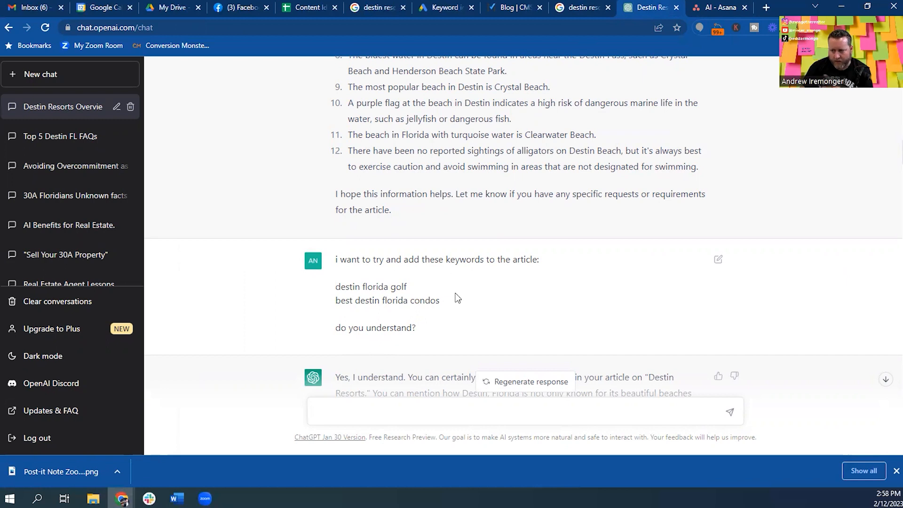
Check off the 'I want to add these keywords' task in the Asana checklist.
scroll(456, 292, "down", 3)
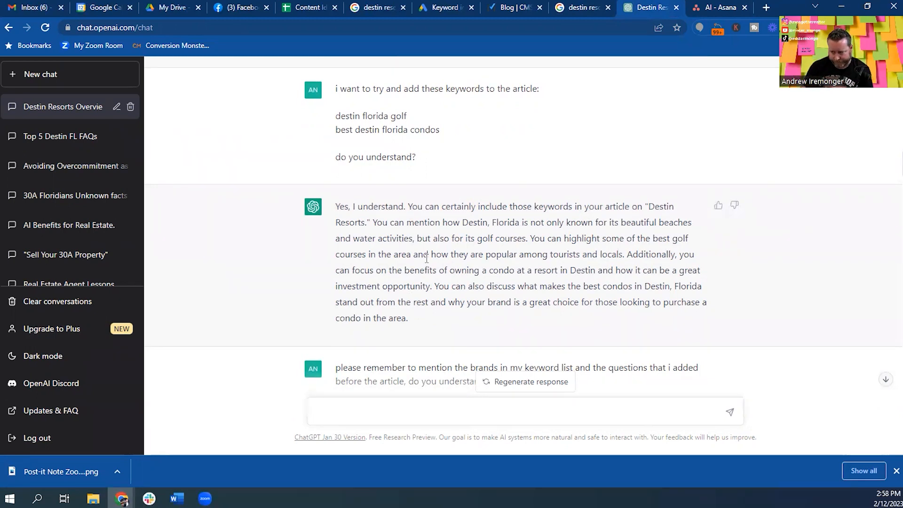
key("ctrl+Tab")
left_click(179, 305)
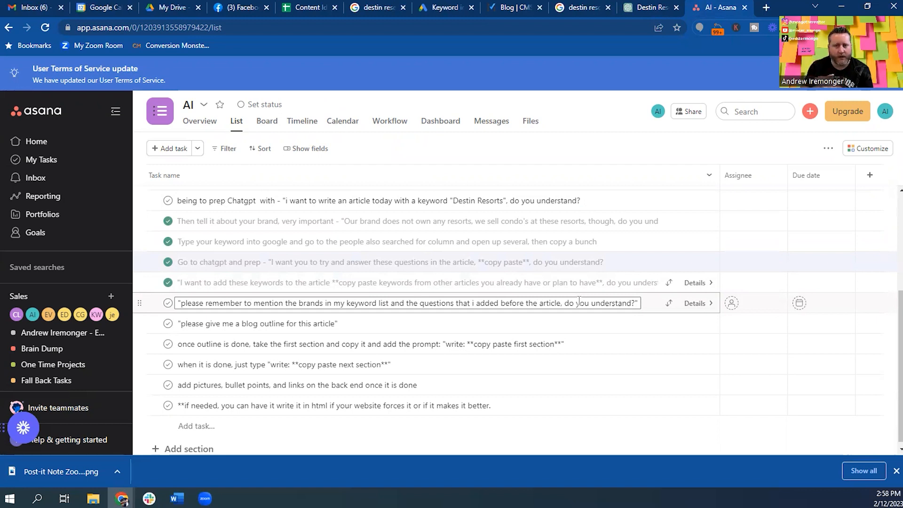
Go back to the ChatGPT chat showing the brands-and-questions reminder and its reply.
left_click(658, 7)
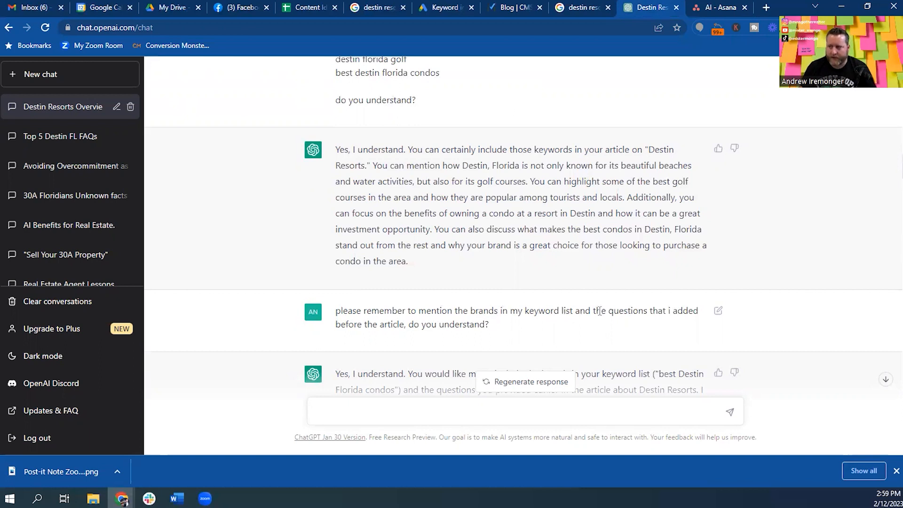
Review the ChatGPT conversation down to the blog outline reply, then return to Asana.
scroll(494, 267, "up", 8)
scroll(380, 383, "up", 9)
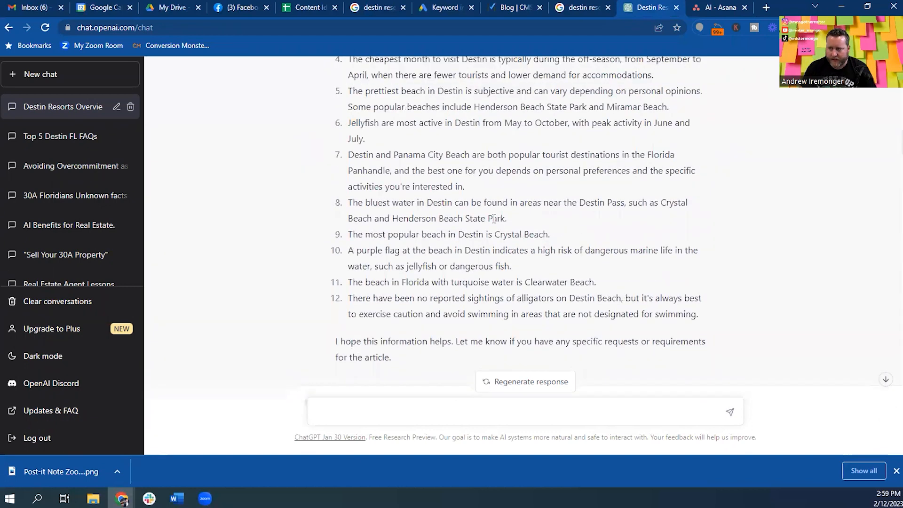
scroll(478, 241, "down", 20)
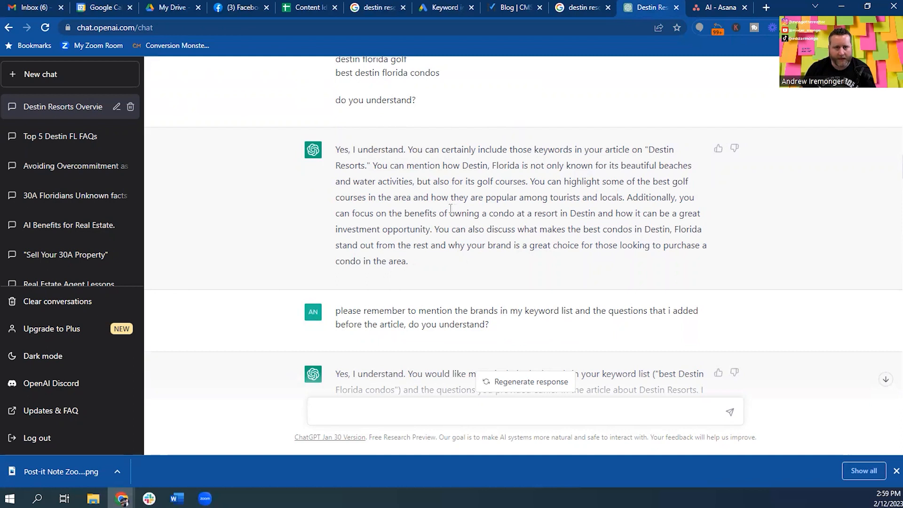
left_click(722, 8)
left_click(654, 8)
scroll(454, 217, "down", 5)
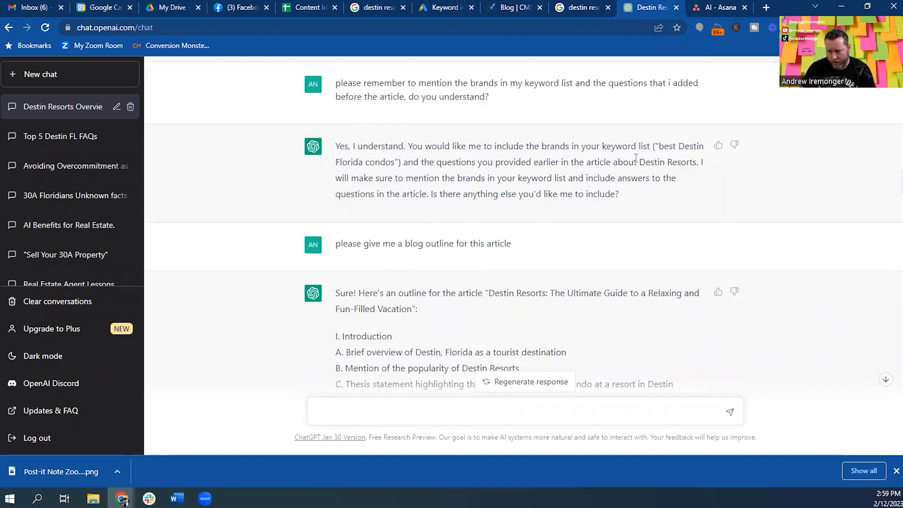
left_click(716, 5)
Check off the 'please remember to mention the brands' task and return to the outline.
left_click(308, 326)
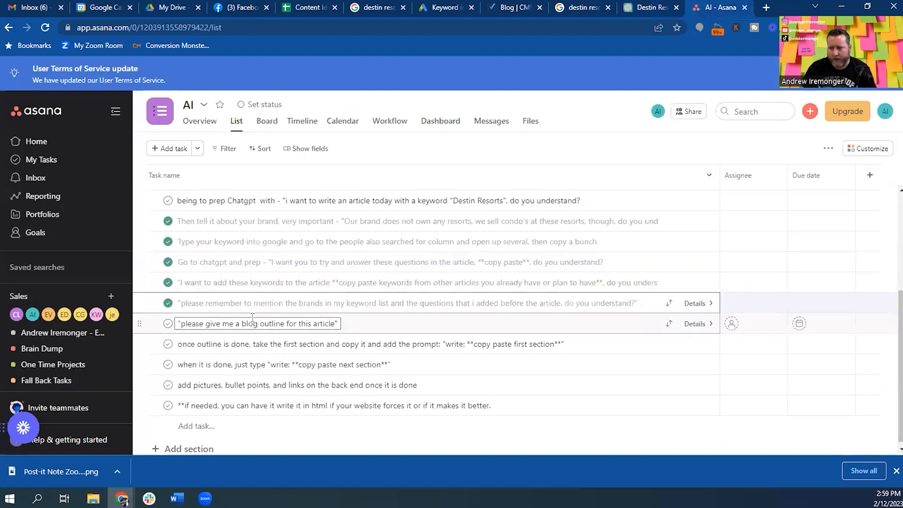
left_click(652, 13)
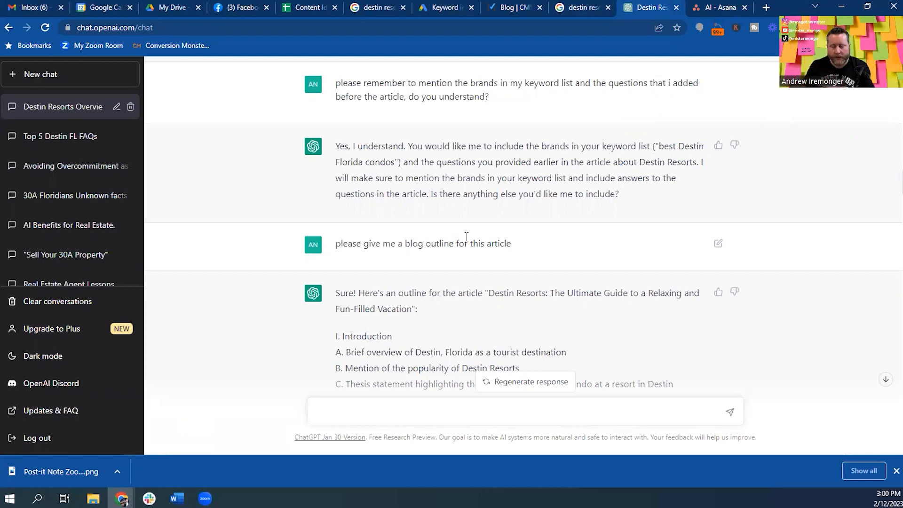
Read through the fourteen-section Destin Resorts outline to its conclusion.
scroll(466, 236, "down", 3)
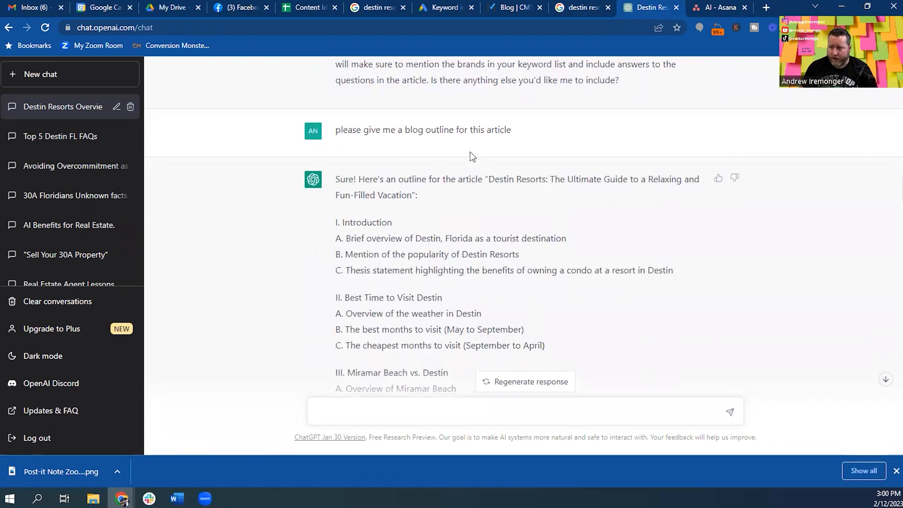
scroll(480, 150, "down", 1)
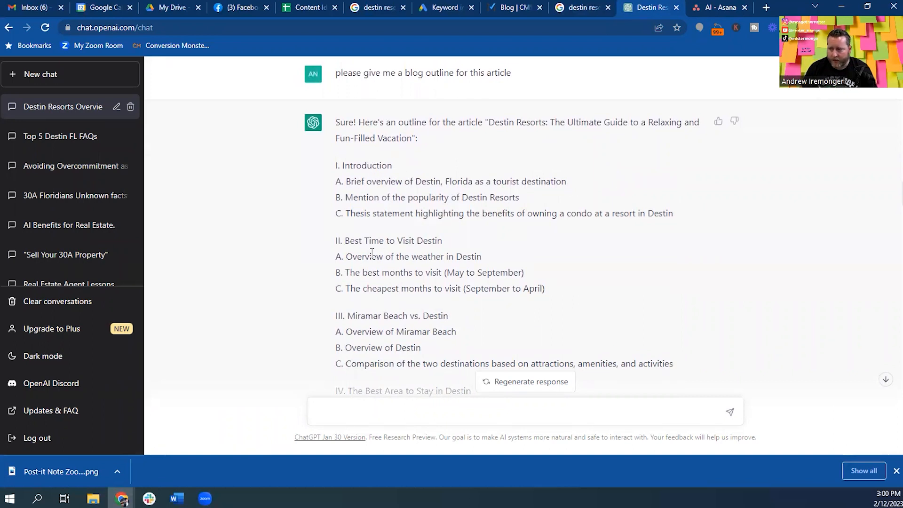
scroll(470, 243, "down", 2)
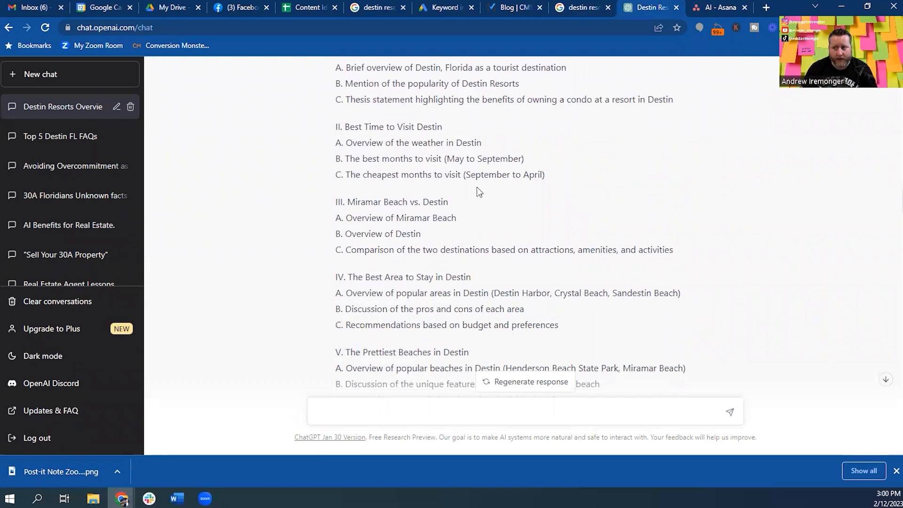
scroll(488, 181, "down", 1)
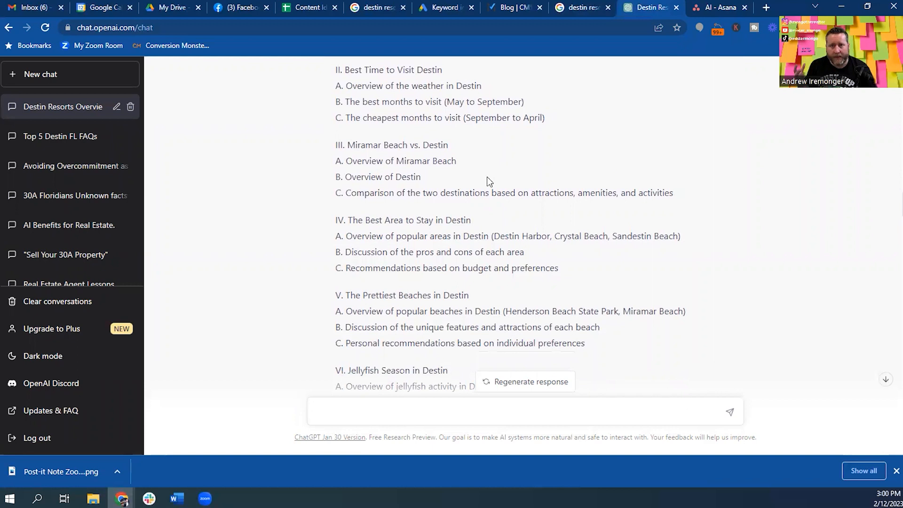
scroll(488, 182, "up", 15)
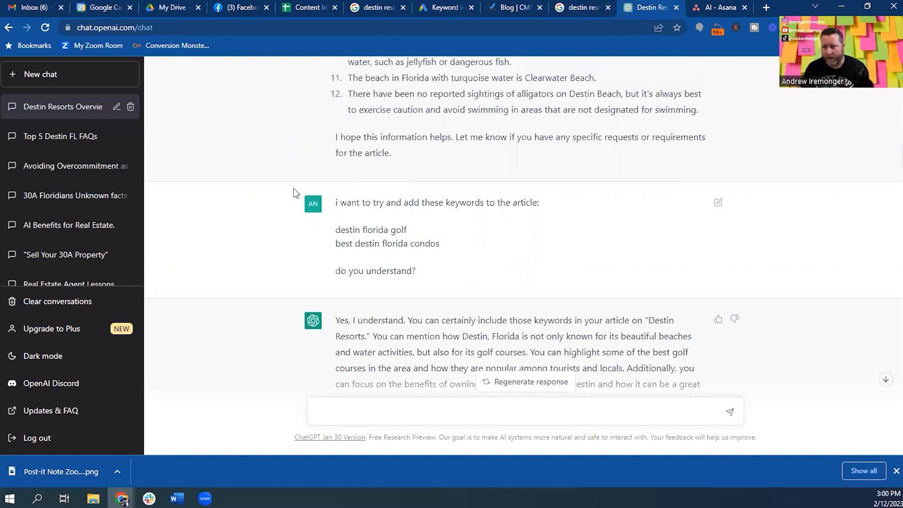
scroll(497, 196, "down", 10)
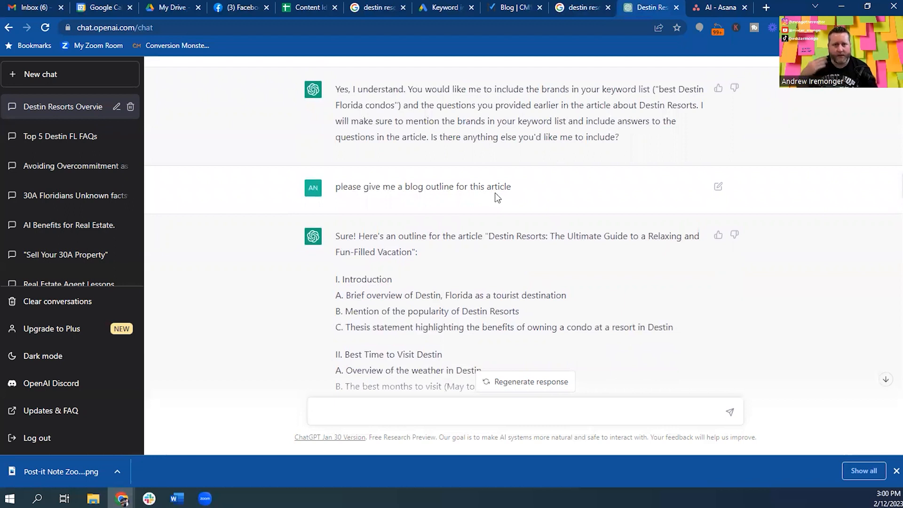
scroll(497, 197, "down", 10)
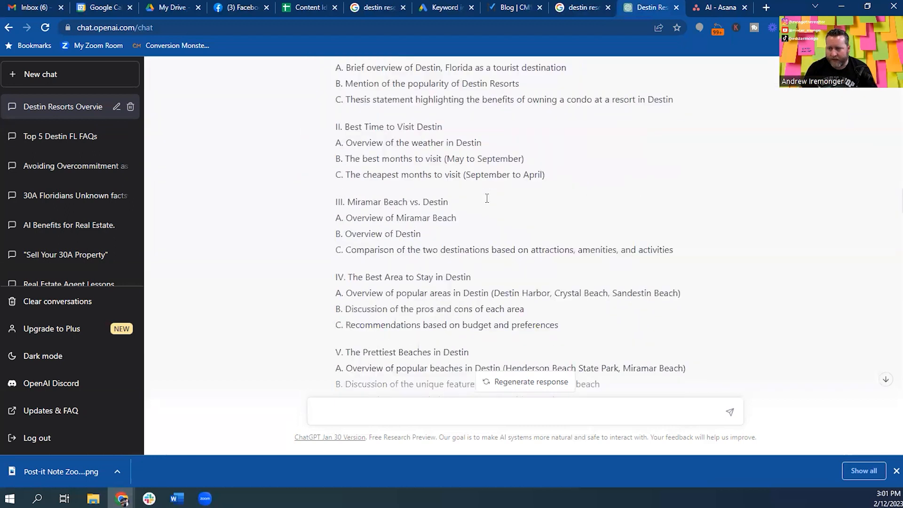
scroll(487, 198, "down", 8)
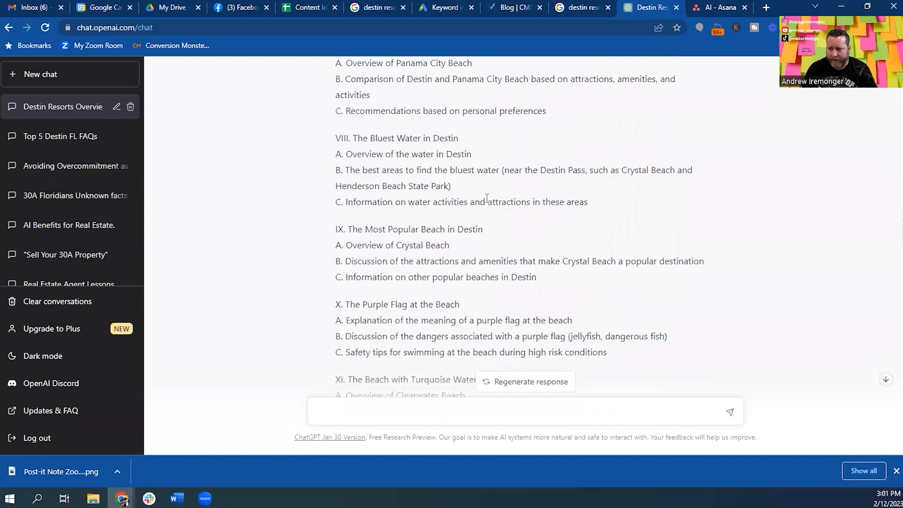
scroll(487, 198, "down", 5)
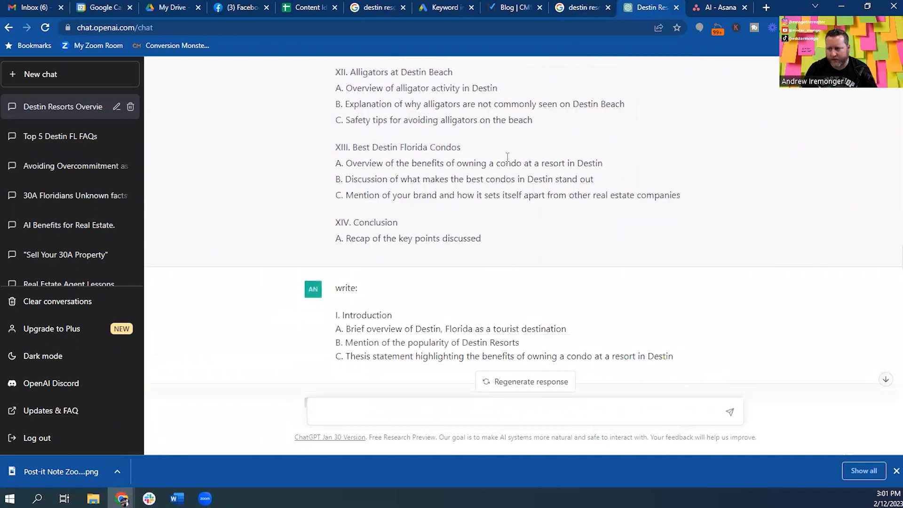
scroll(508, 157, "up", 3)
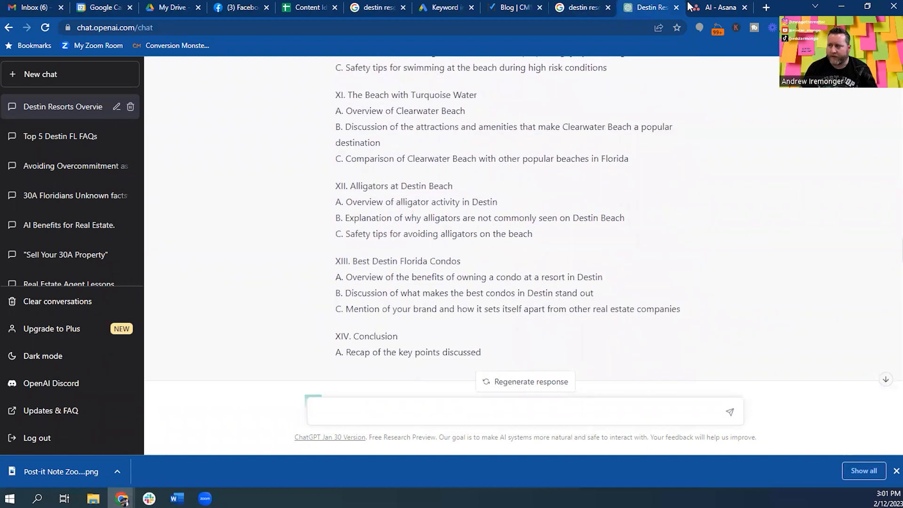
left_click(713, 8)
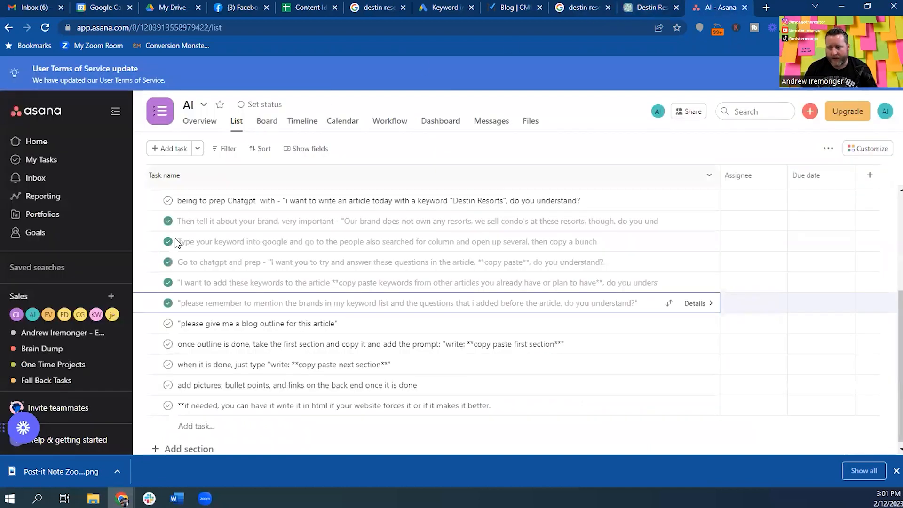
Tick off the 'please give me a blog outline' and 'once outline is done' Asana tasks, then return to ChatGPT.
left_click(168, 323)
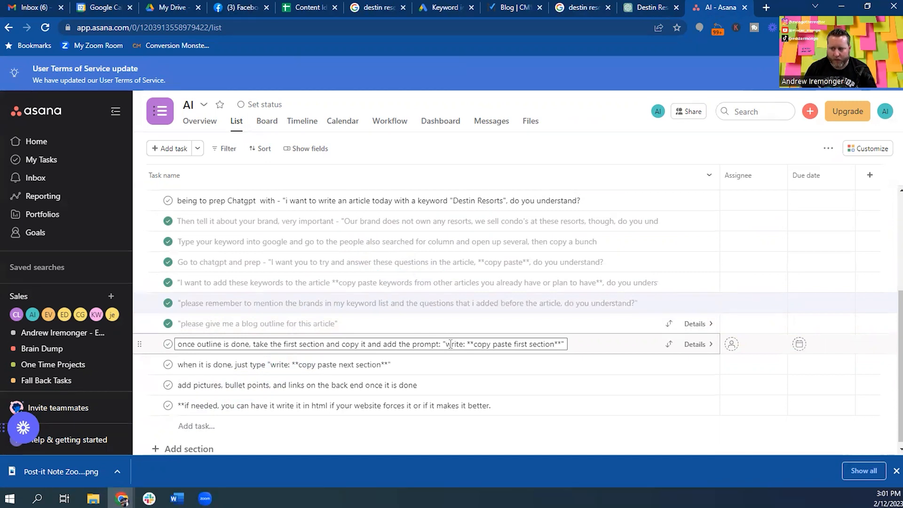
left_click(234, 319)
left_click(168, 343)
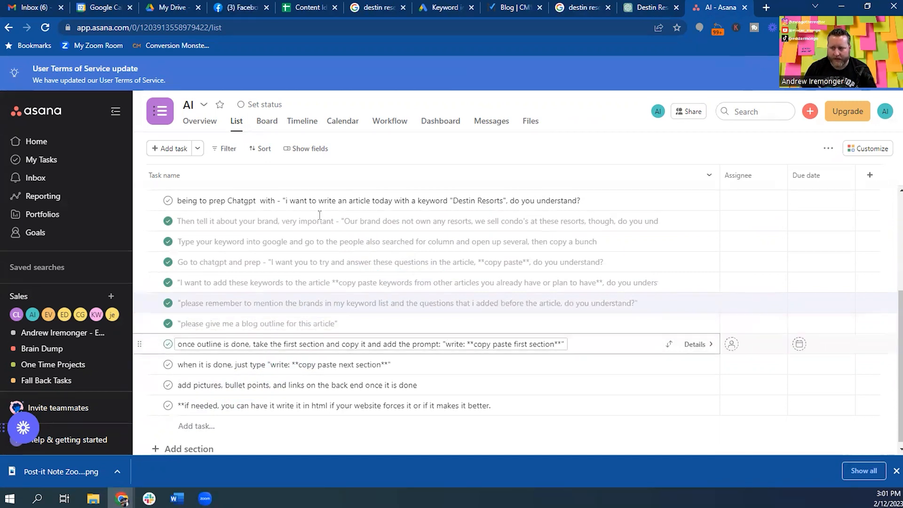
left_click(626, 13)
scroll(493, 222, "down", 6)
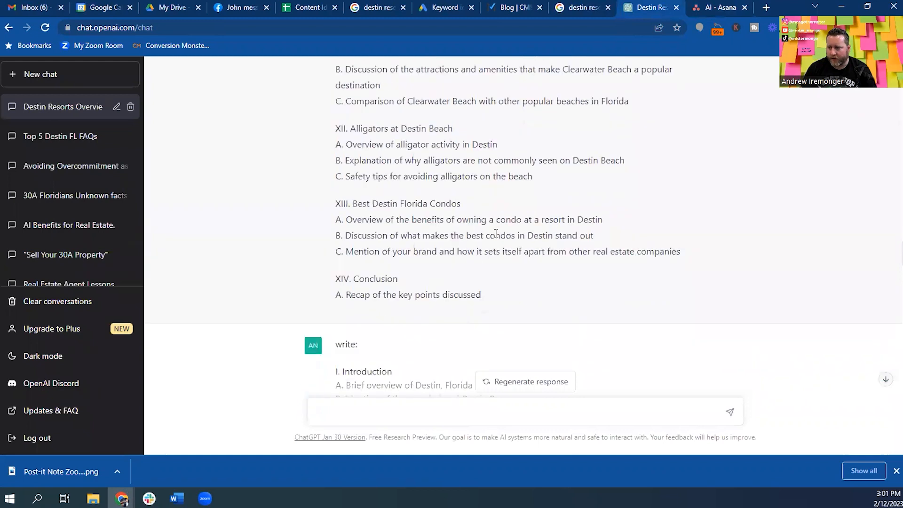
scroll(387, 216, "up", 20)
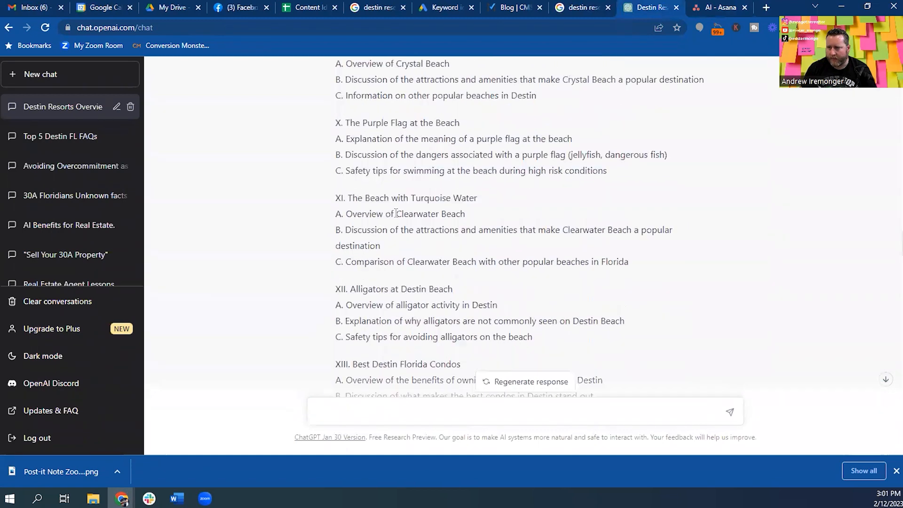
scroll(387, 215, "up", 5)
left_click_drag(330, 164, 520, 198)
left_click_drag(670, 207, 649, 227)
scroll(650, 227, "down", 20)
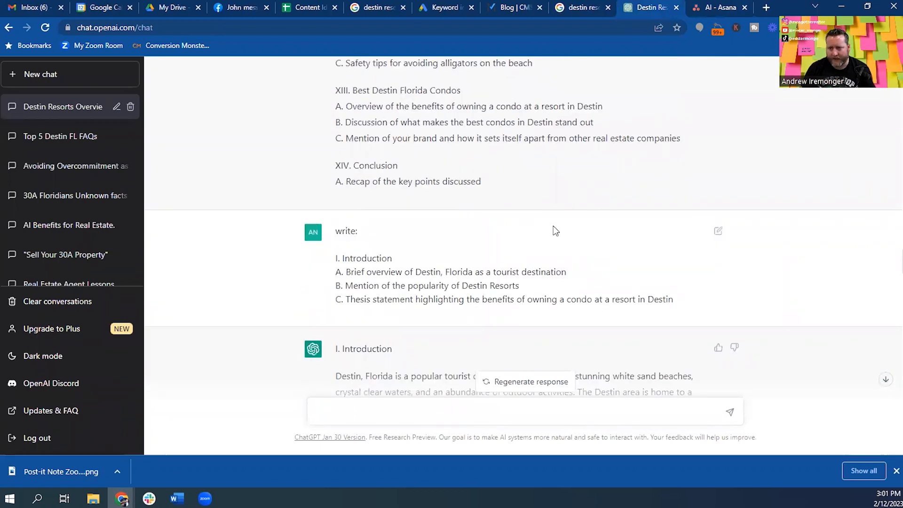
scroll(580, 226, "down", 2)
scroll(435, 164, "down", 1)
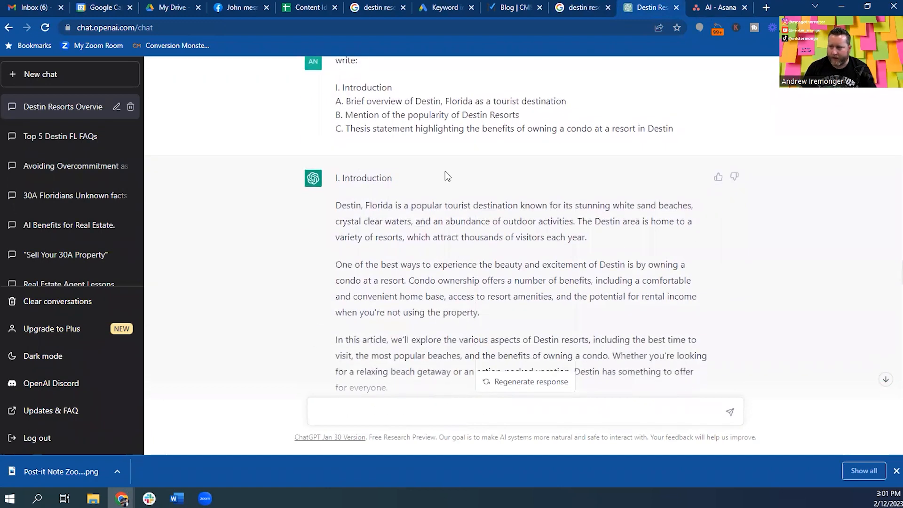
scroll(418, 178, "down", 1)
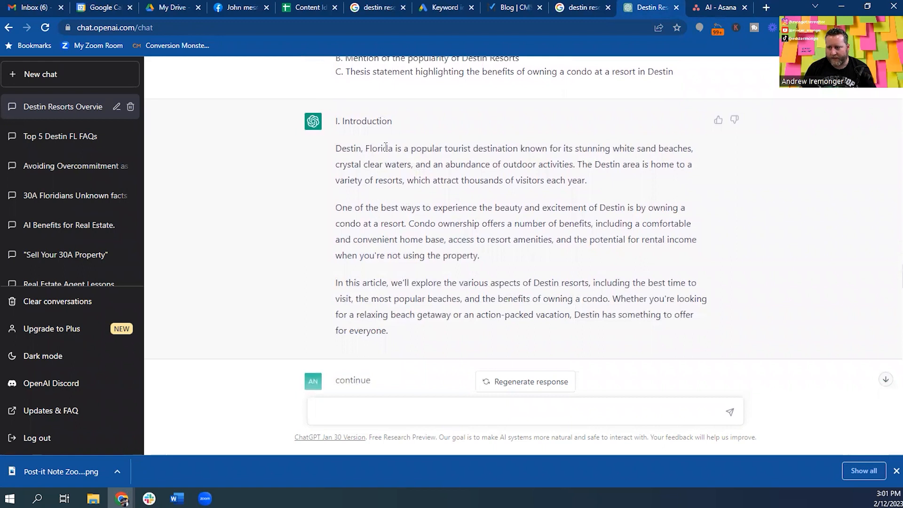
scroll(386, 147, "down", 1)
scroll(370, 266, "down", 1)
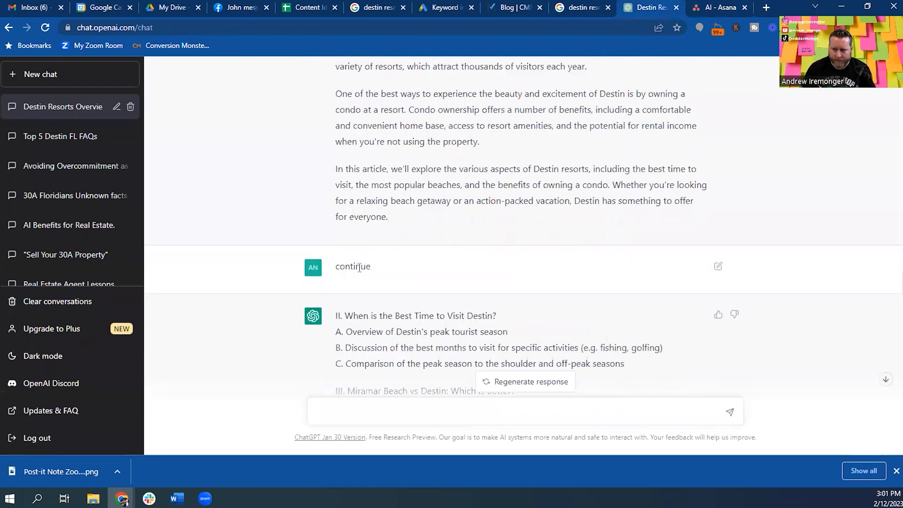
scroll(384, 260, "down", 1)
scroll(383, 260, "up", 4)
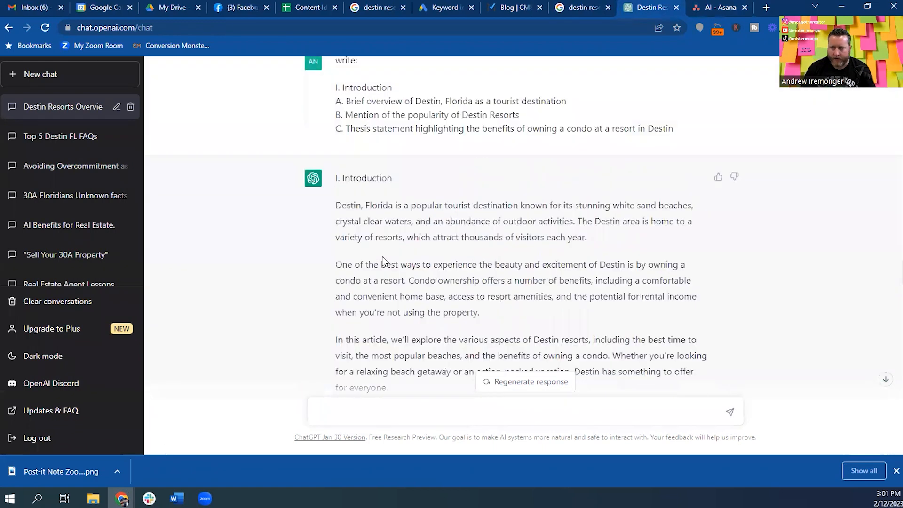
scroll(383, 261, "up", 1)
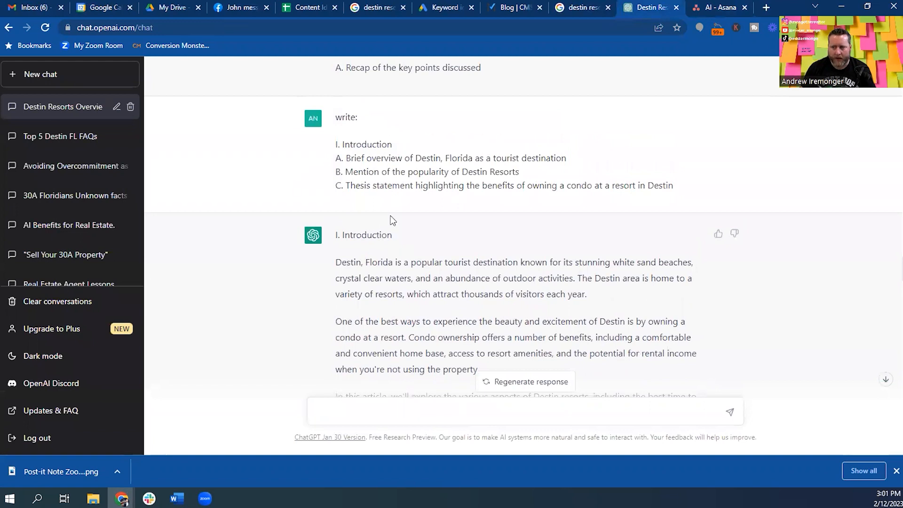
scroll(391, 216, "down", 10)
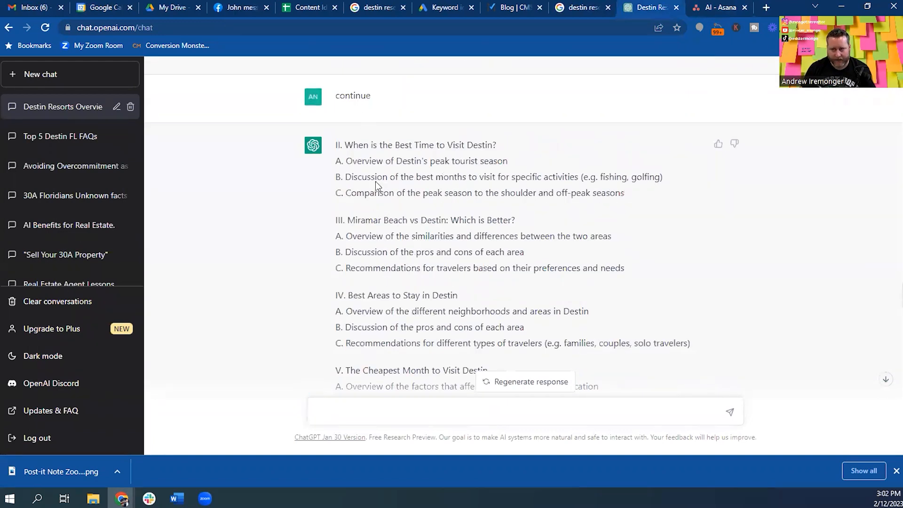
scroll(376, 145, "down", 3)
scroll(358, 145, "up", 3)
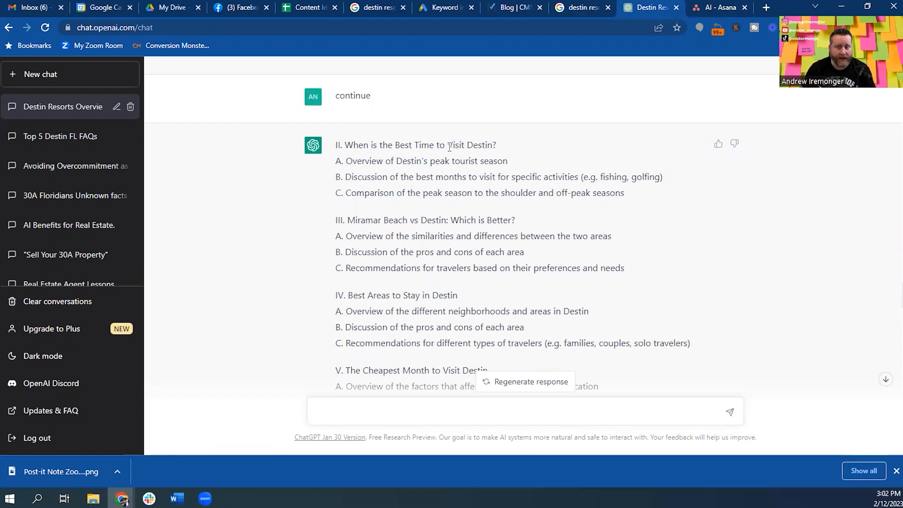
scroll(423, 188, "up", 5)
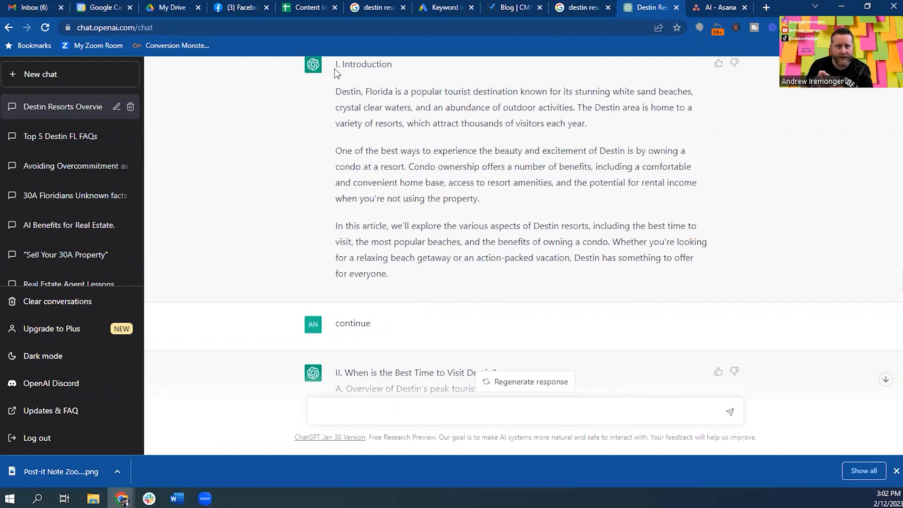
Read through the section II 'Best Time to Visit Destin' reply, then tick Asana's 'when it is done' task.
scroll(340, 175, "up", 10)
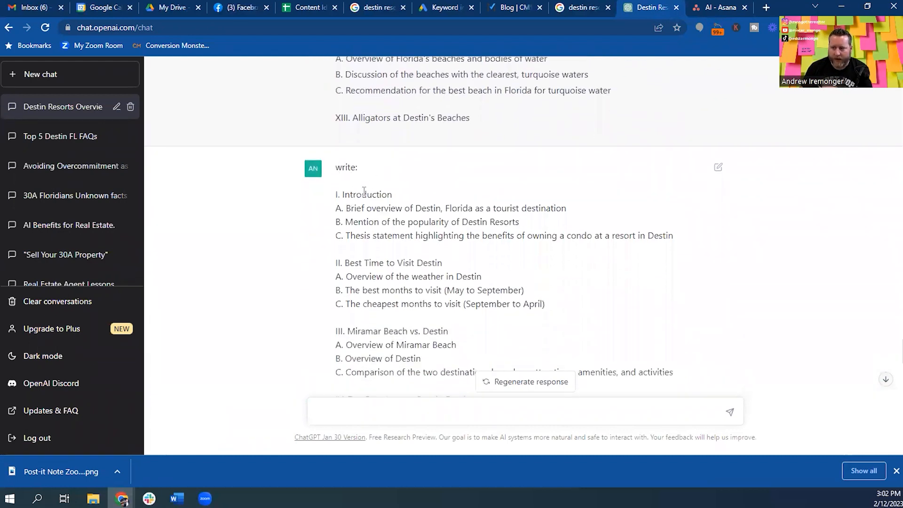
scroll(405, 189, "down", 6)
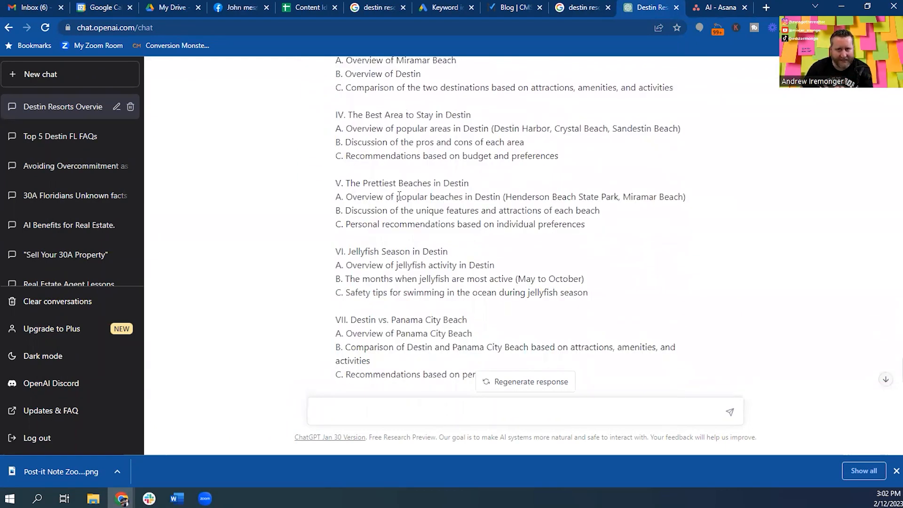
scroll(399, 196, "down", 12)
scroll(399, 197, "down", 2)
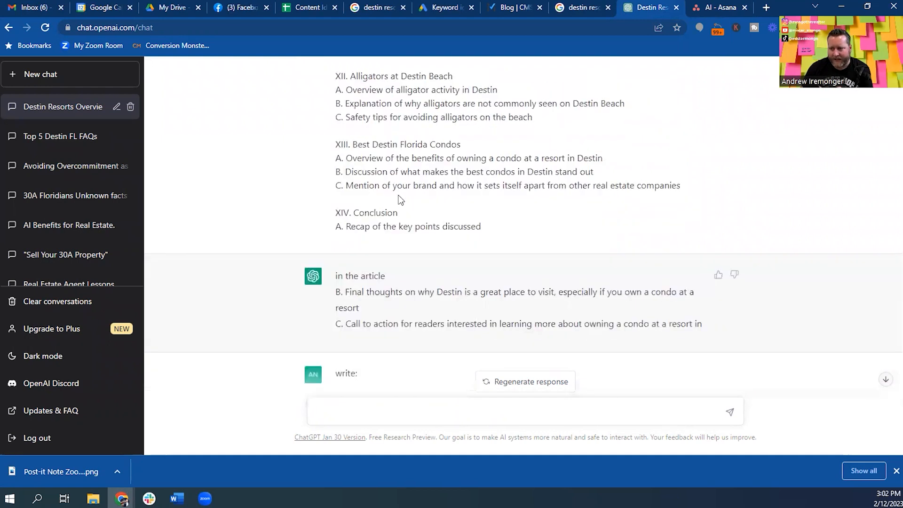
scroll(395, 199, "down", 4)
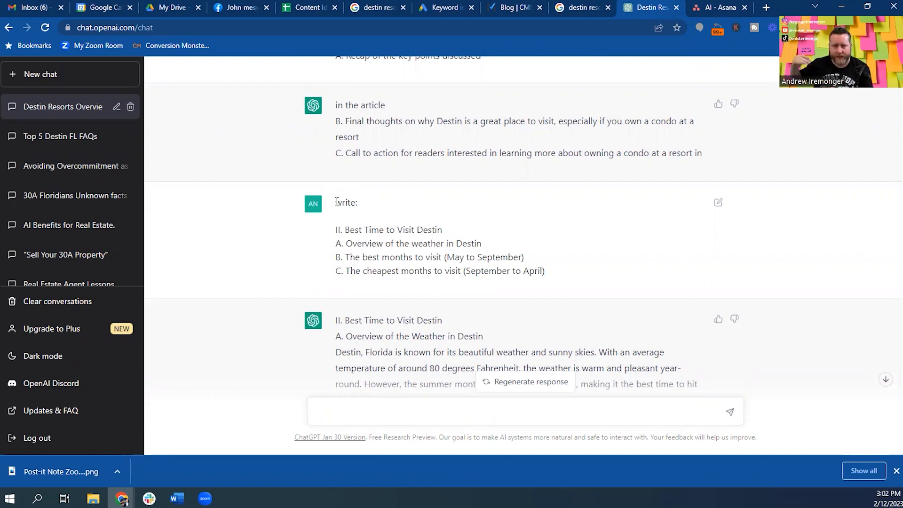
scroll(427, 260, "down", 3)
scroll(400, 296, "down", 2)
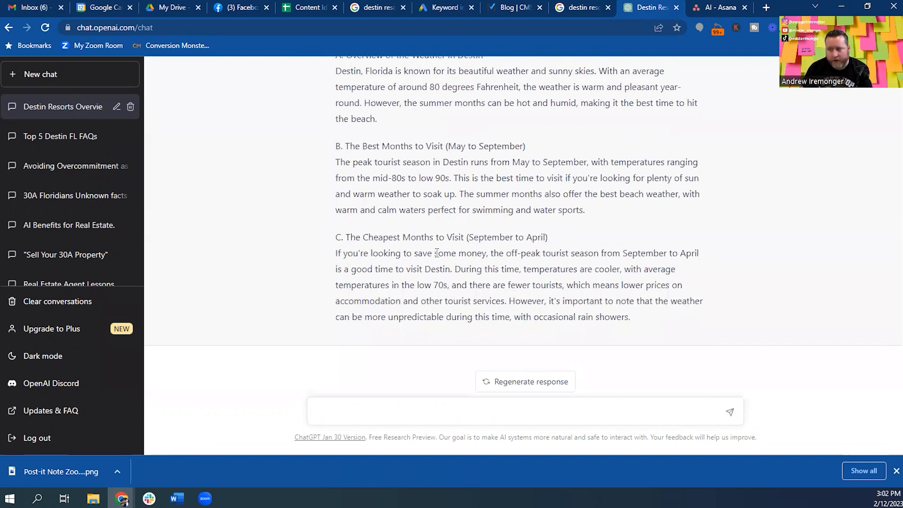
left_click(714, 7)
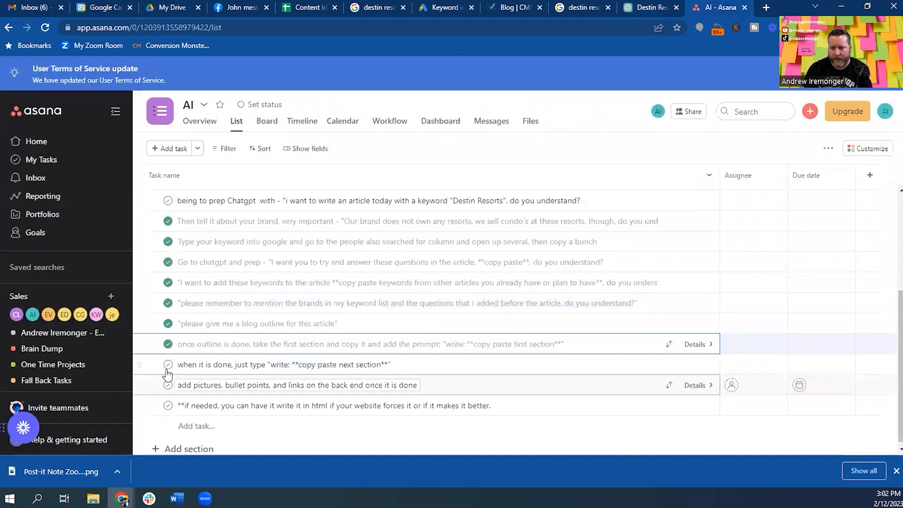
left_click(168, 364)
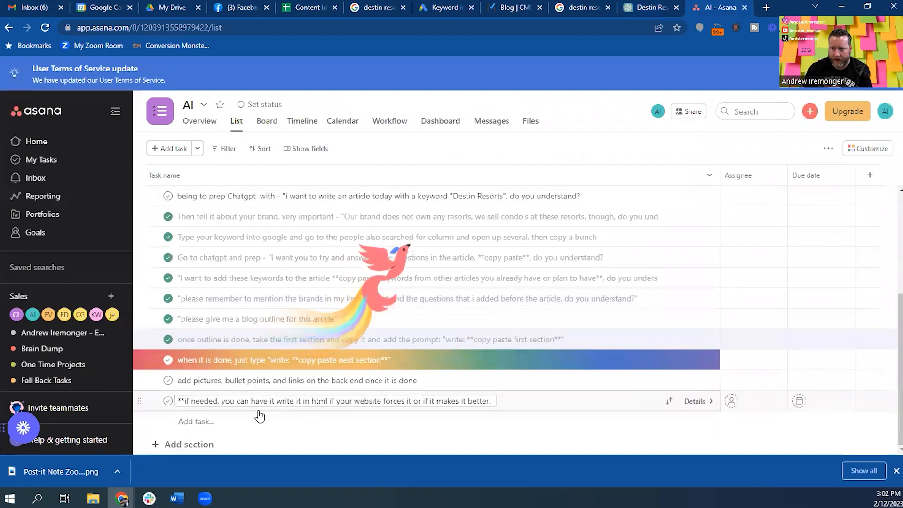